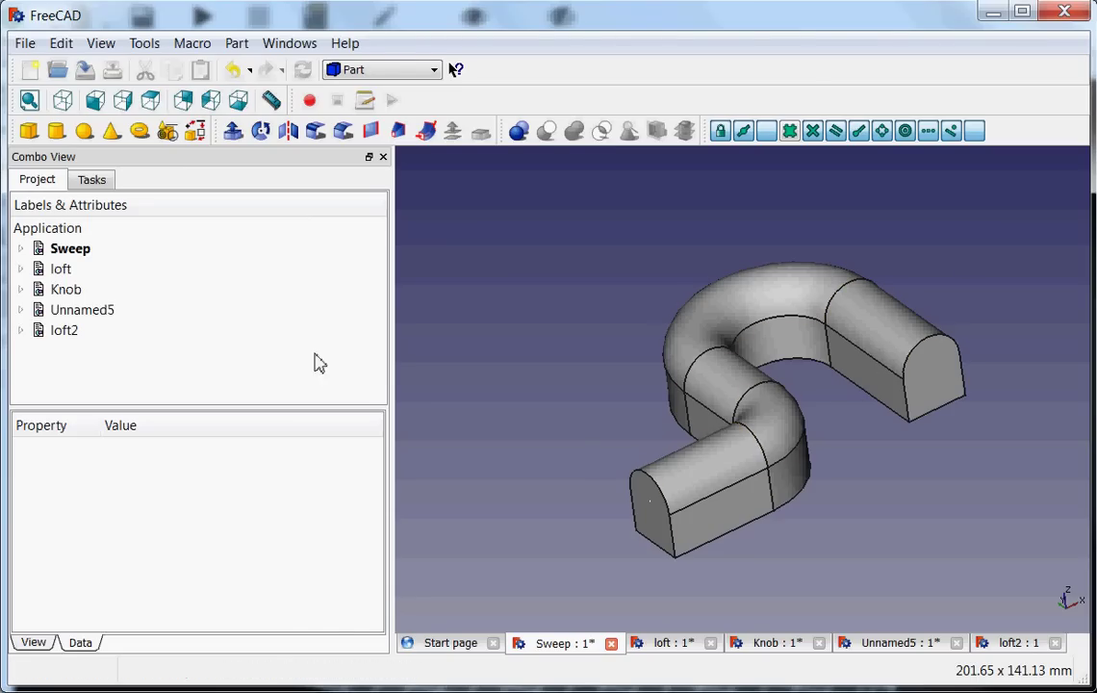
- View the finished models in the loft and loft2 documents, and return to the Sweep document
click(62, 270)
click(671, 642)
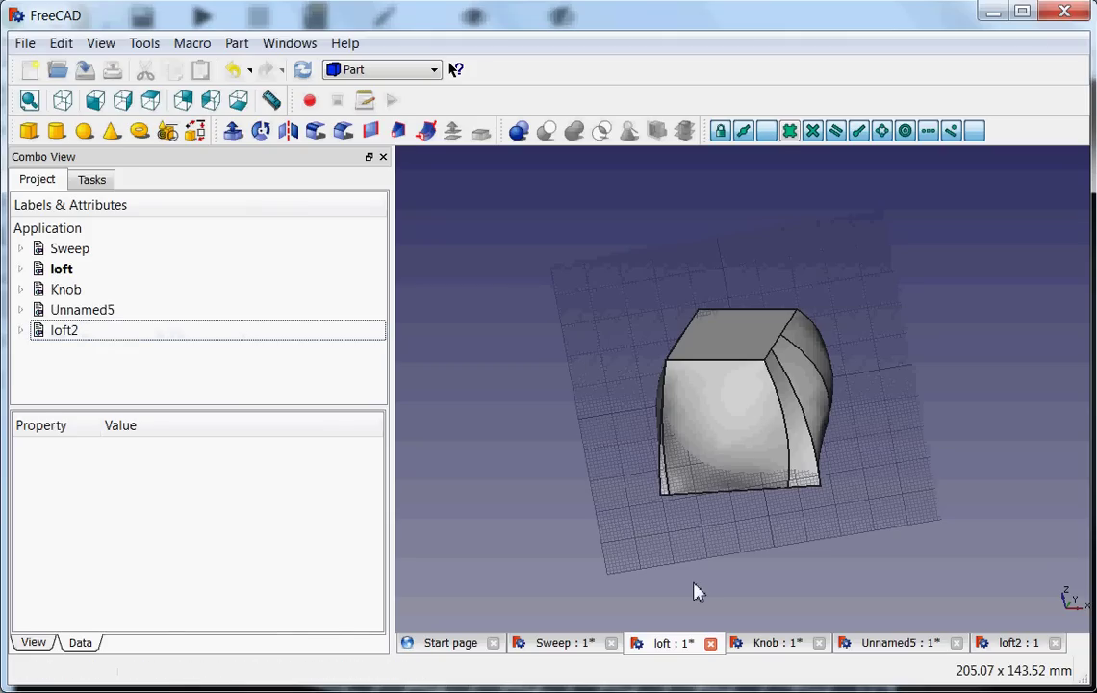
click(991, 643)
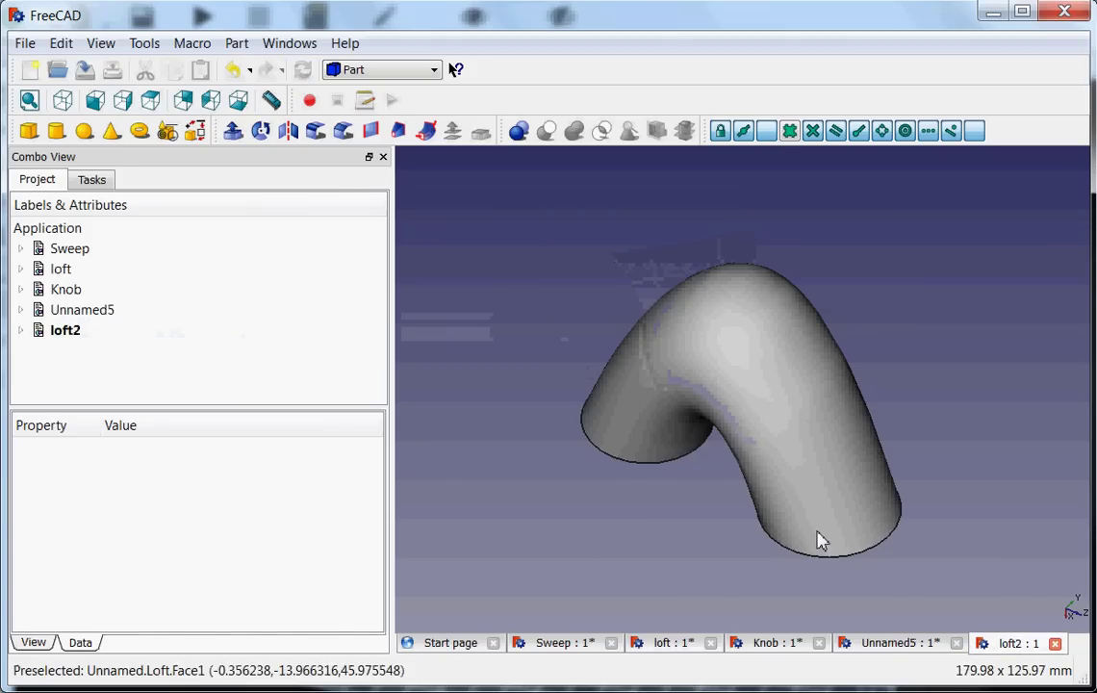
click(69, 252)
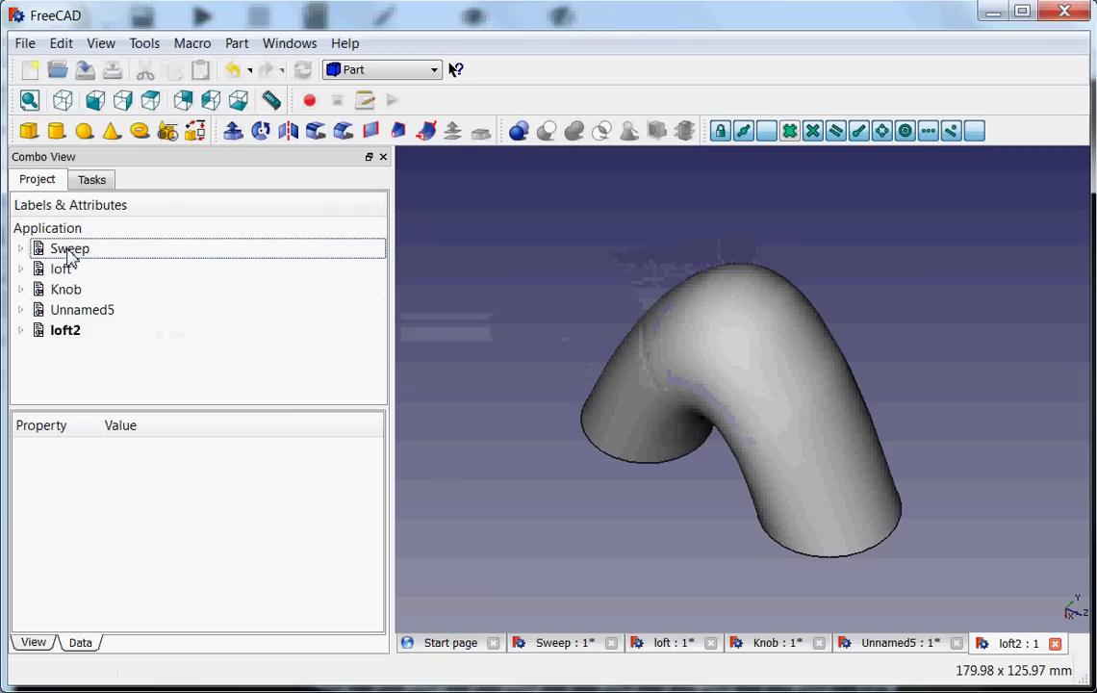
click(566, 652)
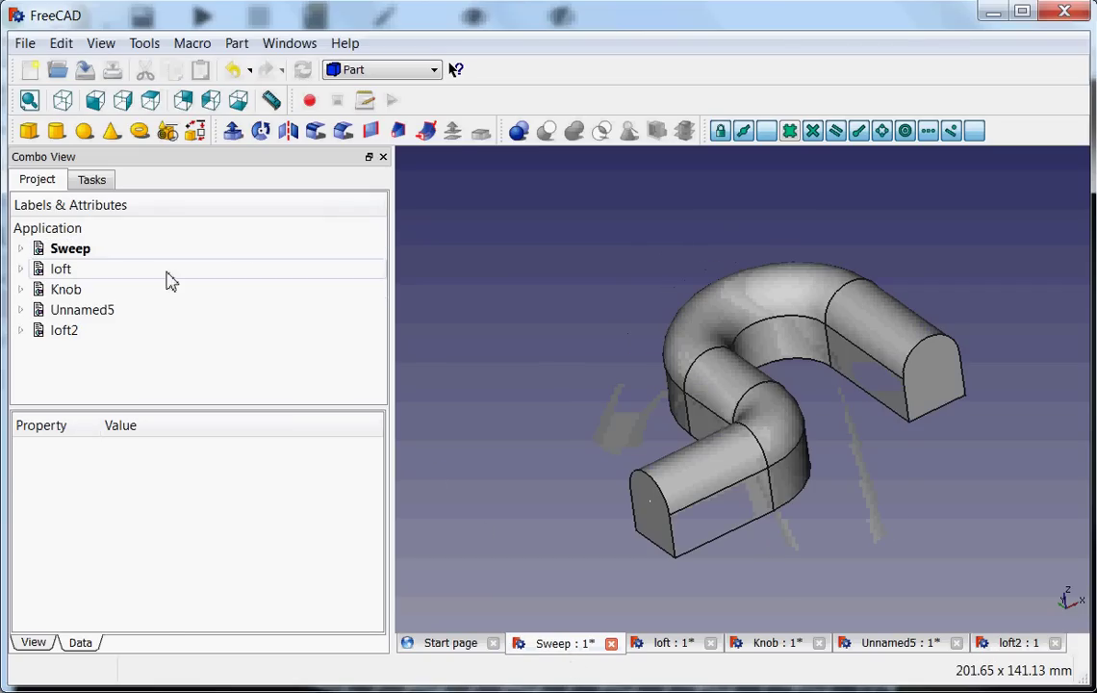
- Delete the existing sweep solid from the Sweep document, keeping its Curve and Profile sketches
click(21, 248)
click(86, 295)
key(Delete)
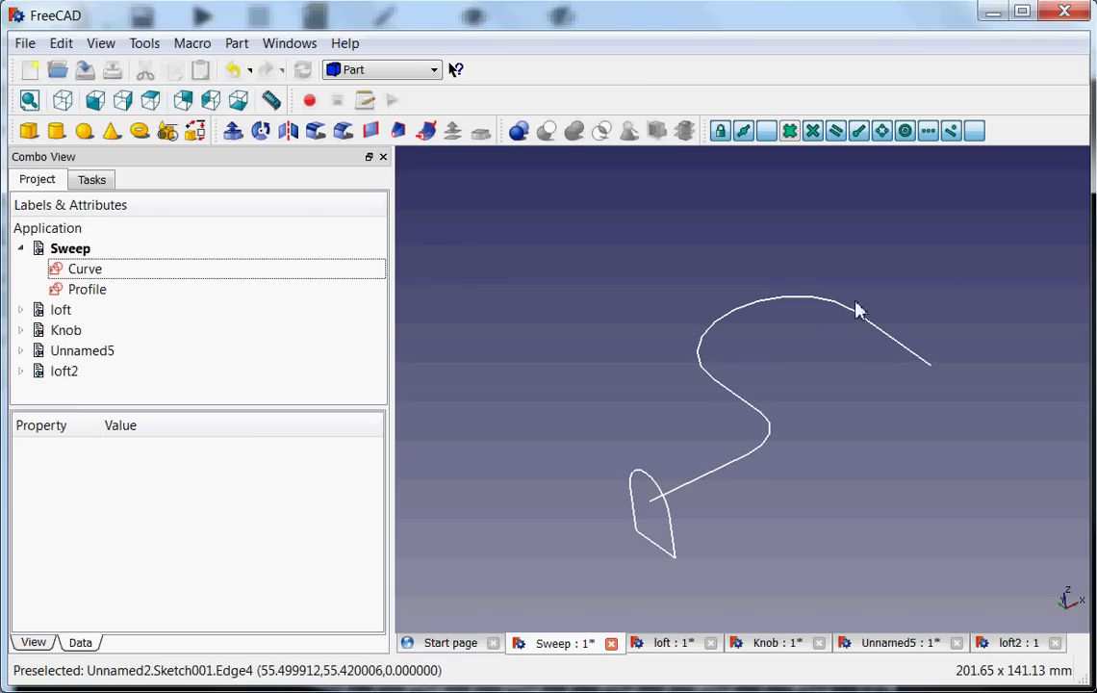
- Inspect the geometry and constraints of the Curve and Profile sketches, closing each without changes
double_click(82, 270)
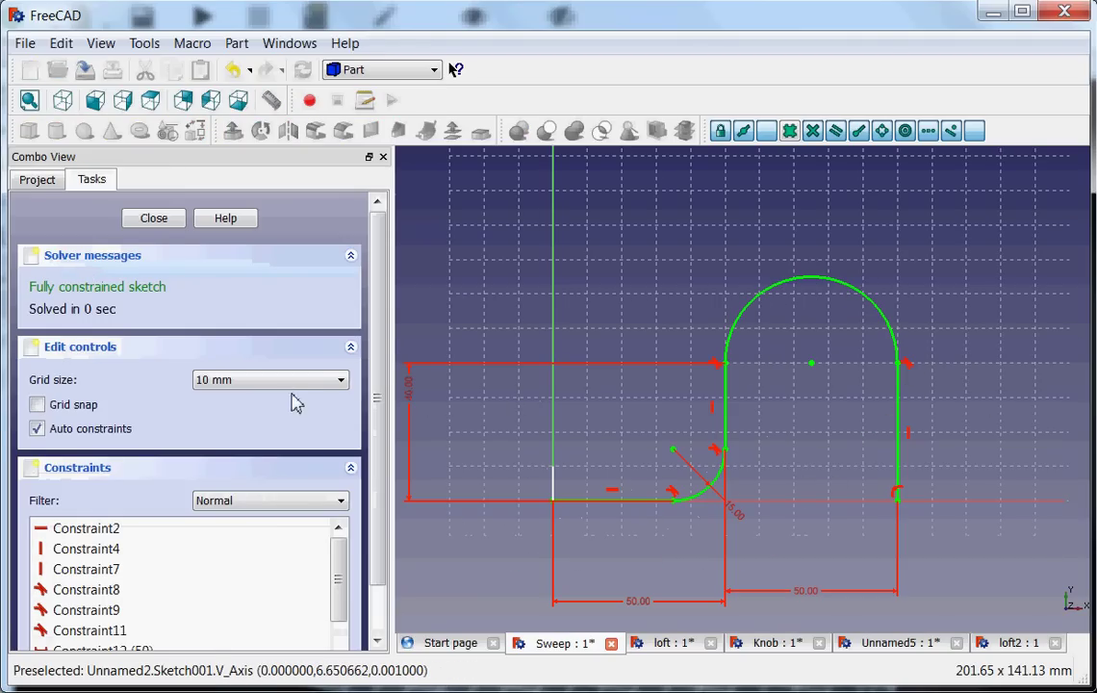
click(154, 219)
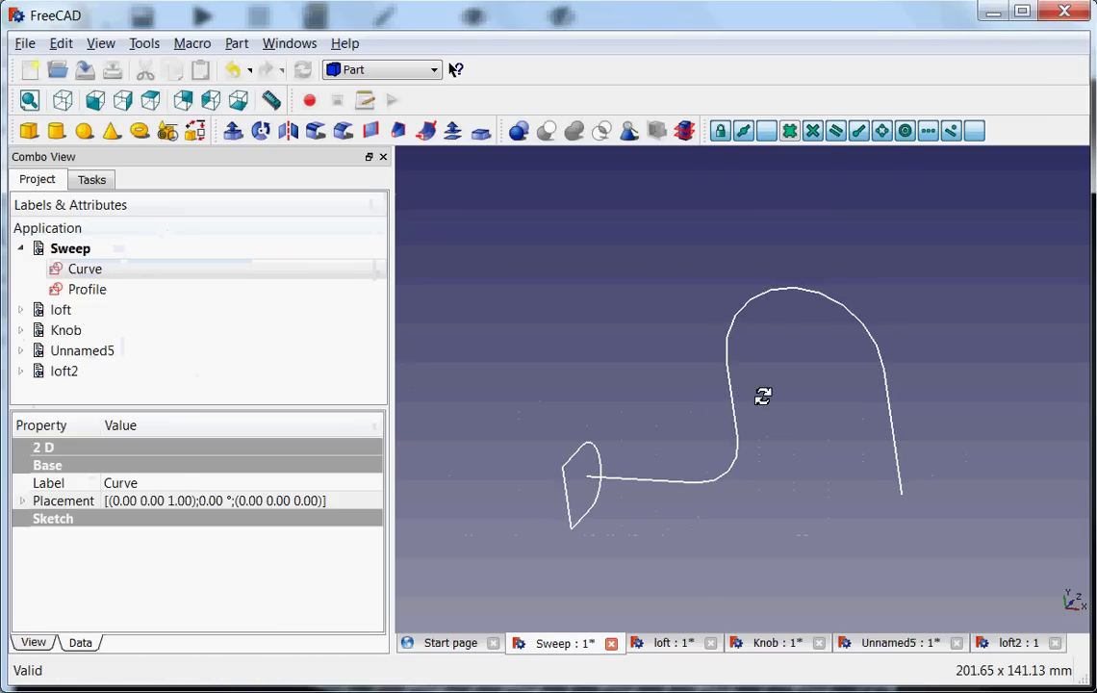
click(86, 290)
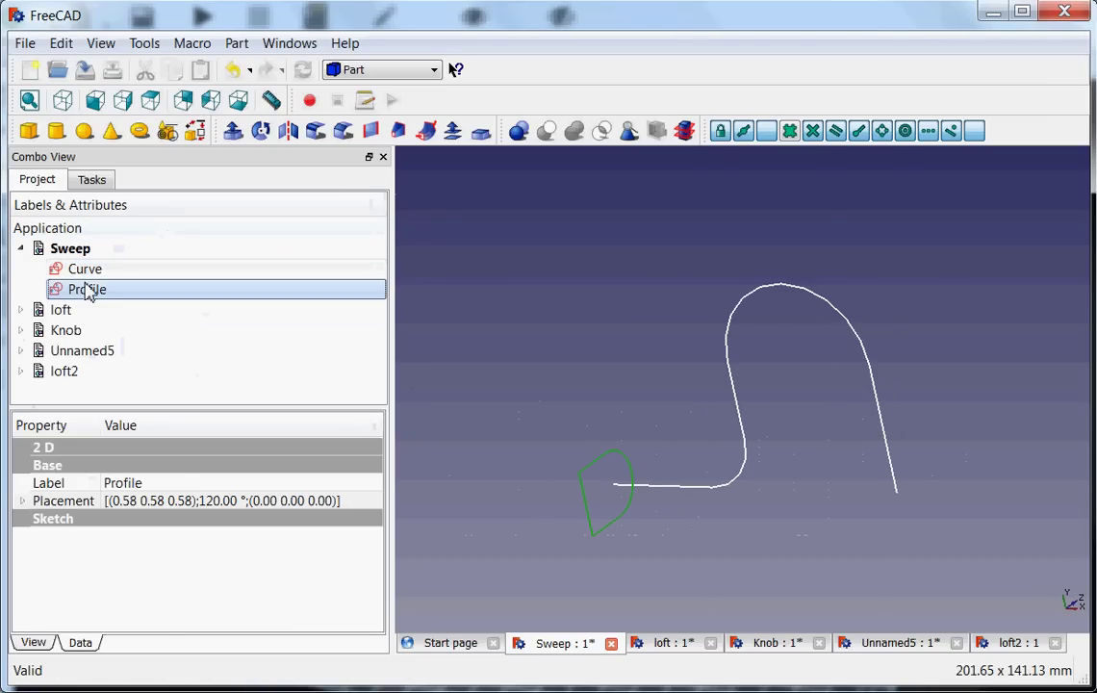
double_click(86, 290)
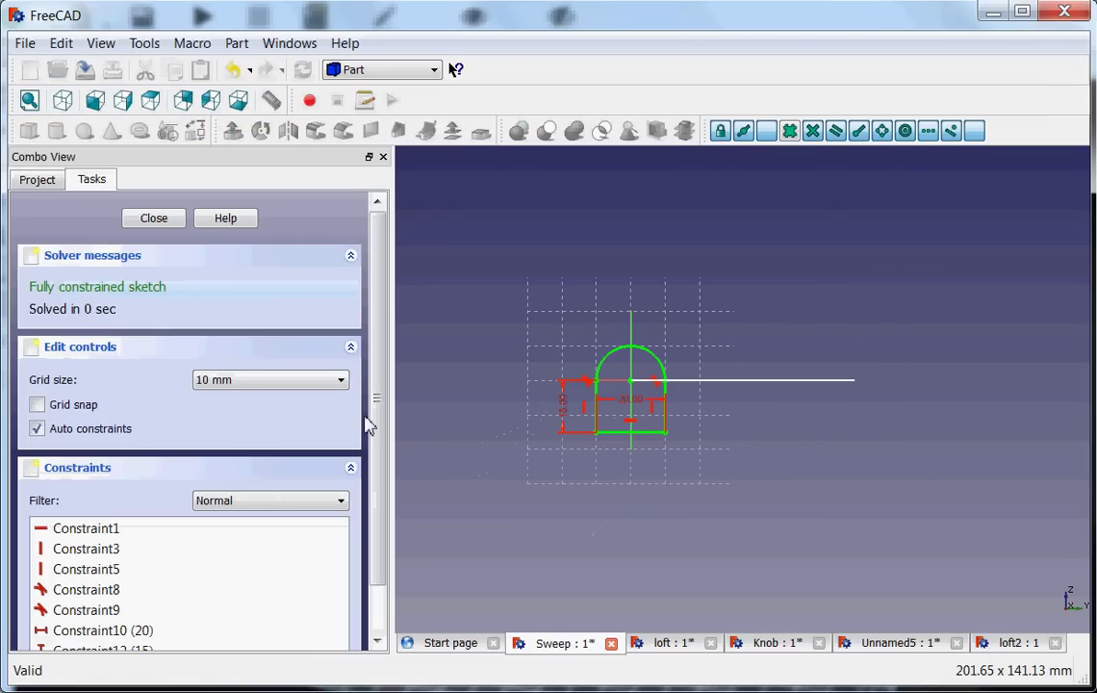
mouse_move(621, 445)
middle_down()
mouse_move(745, 499)
mouse_move(537, 461)
middle_up()
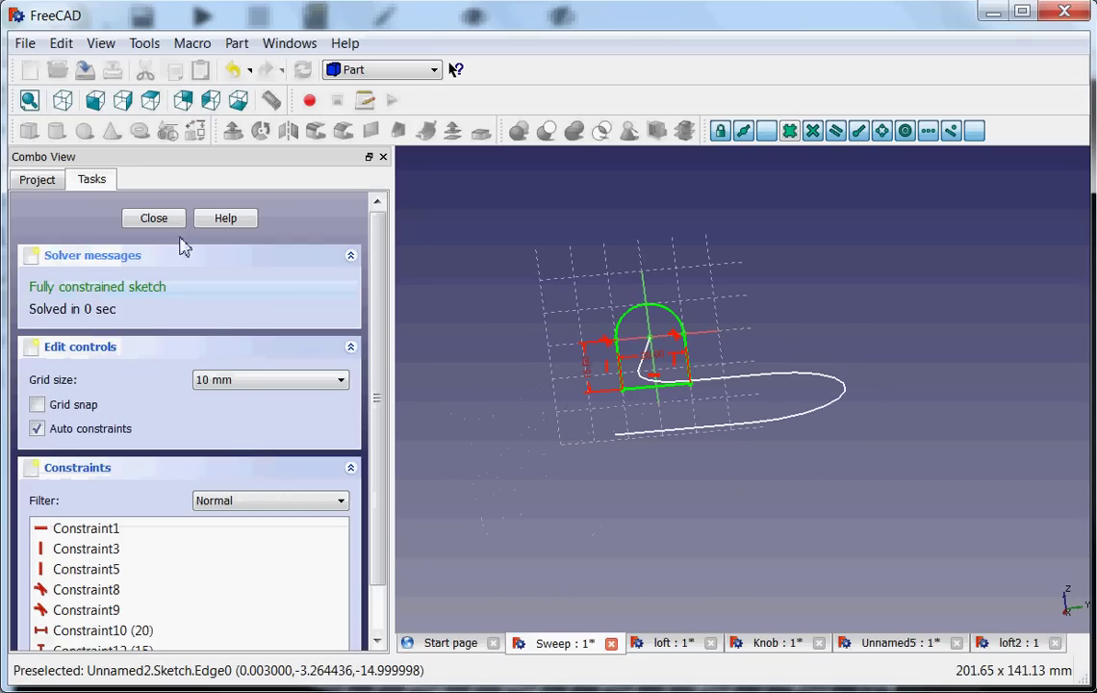
click(154, 219)
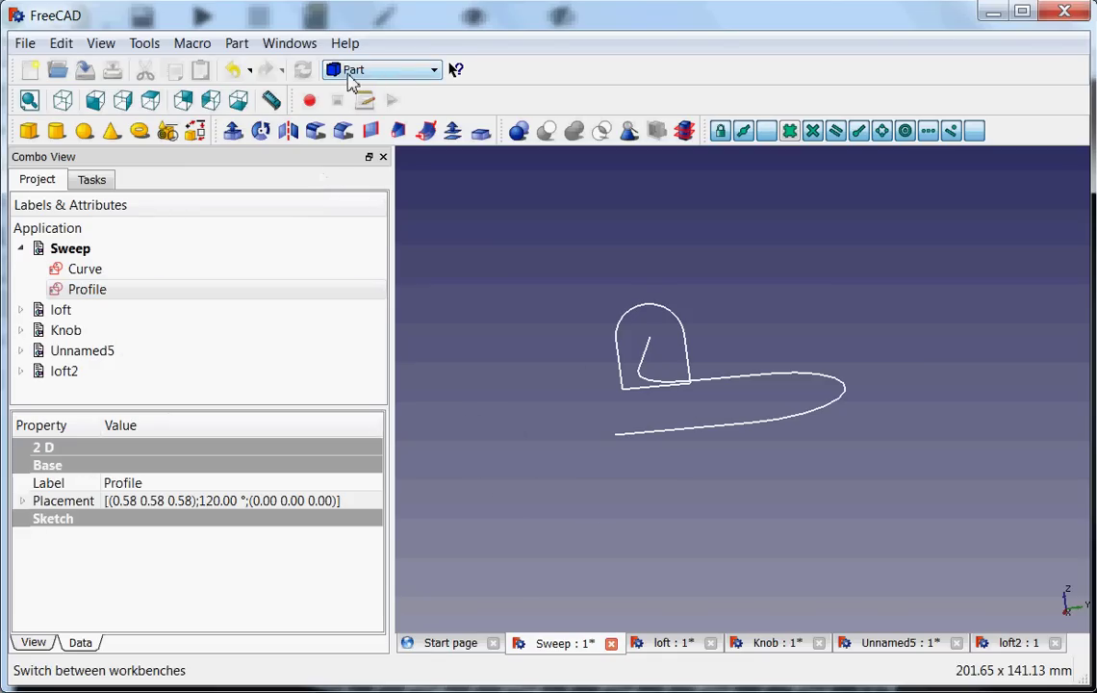
- Sweep the Profile sketch along all connected edges of the Curve sketch, without the Create solid option
click(431, 133)
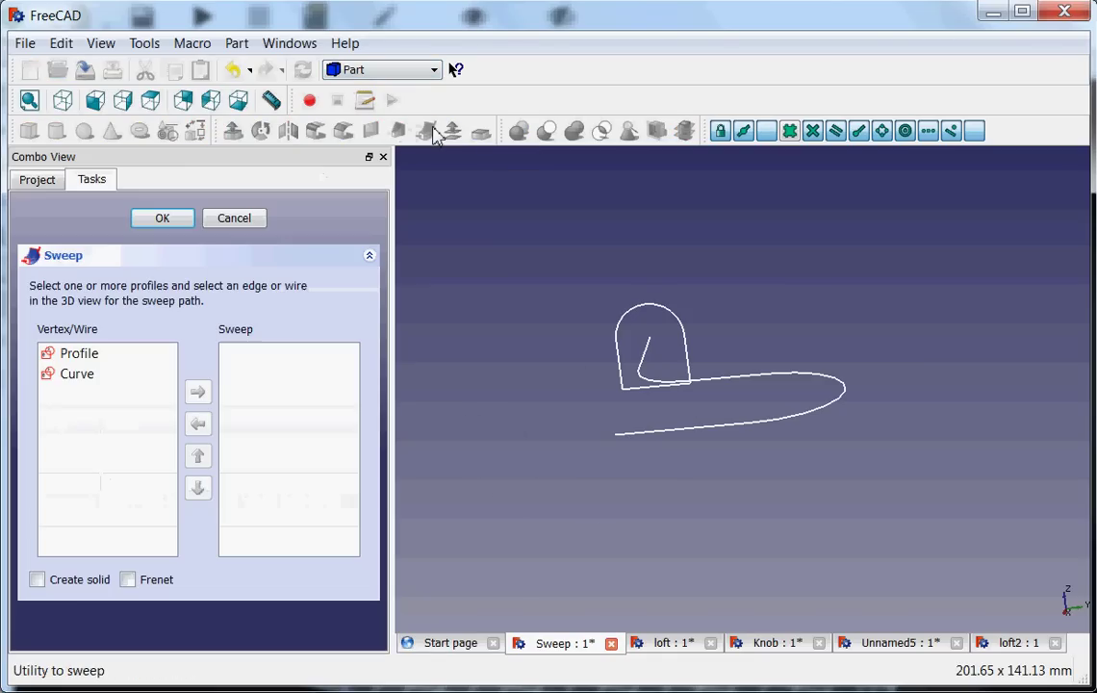
click(85, 357)
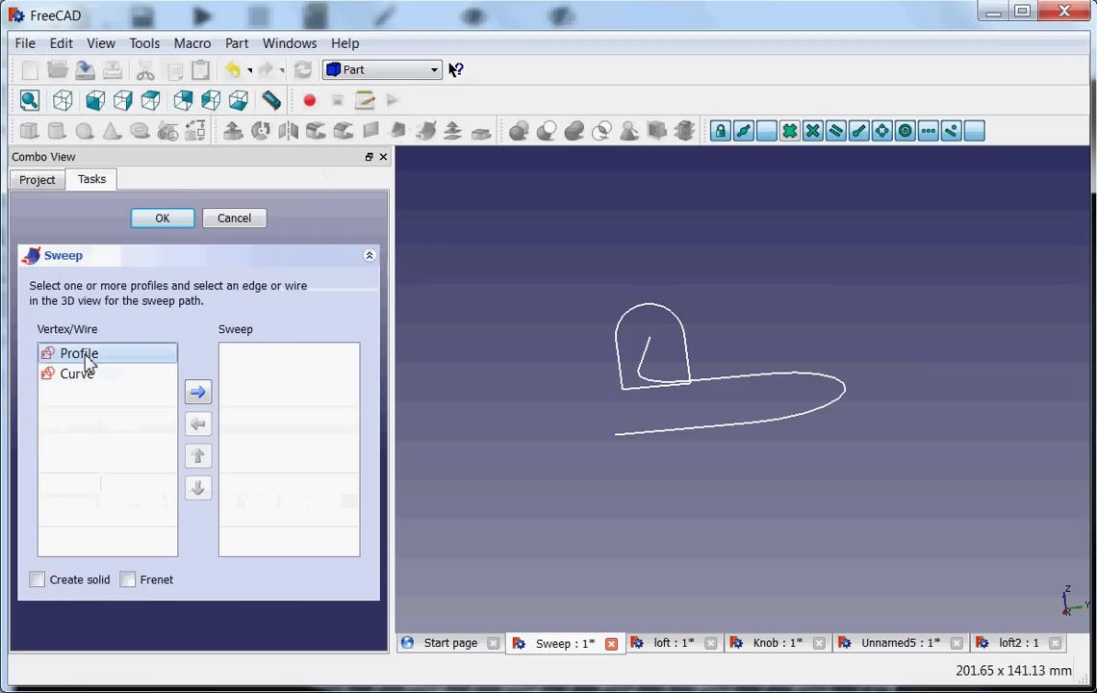
click(199, 394)
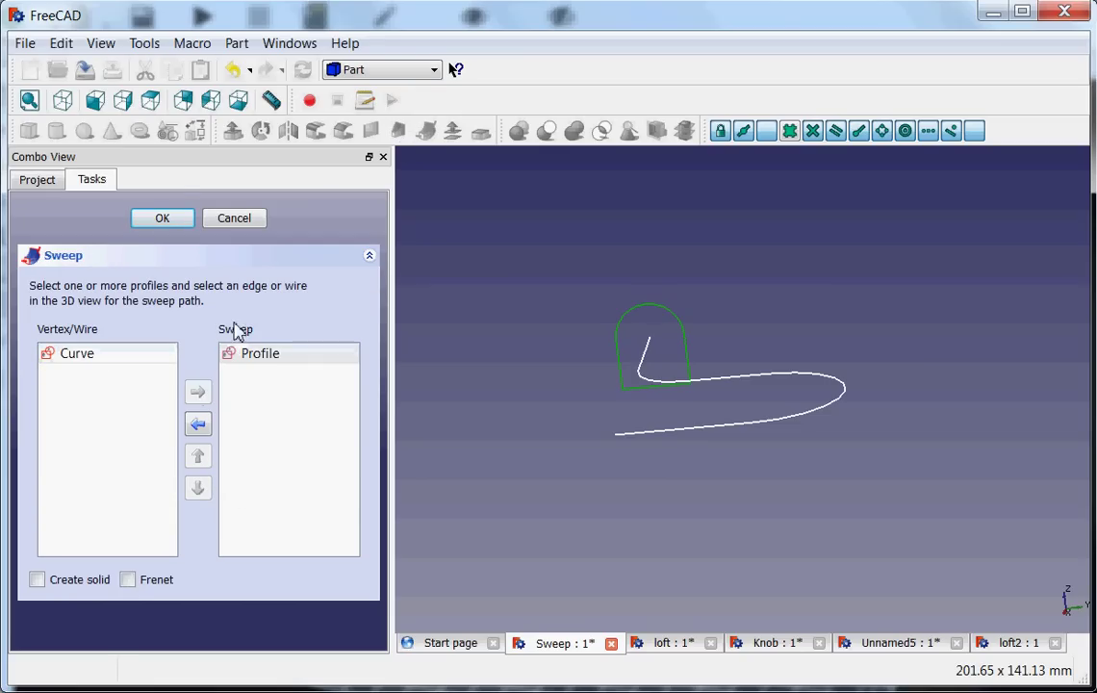
middle_drag(567, 431, 720, 457)
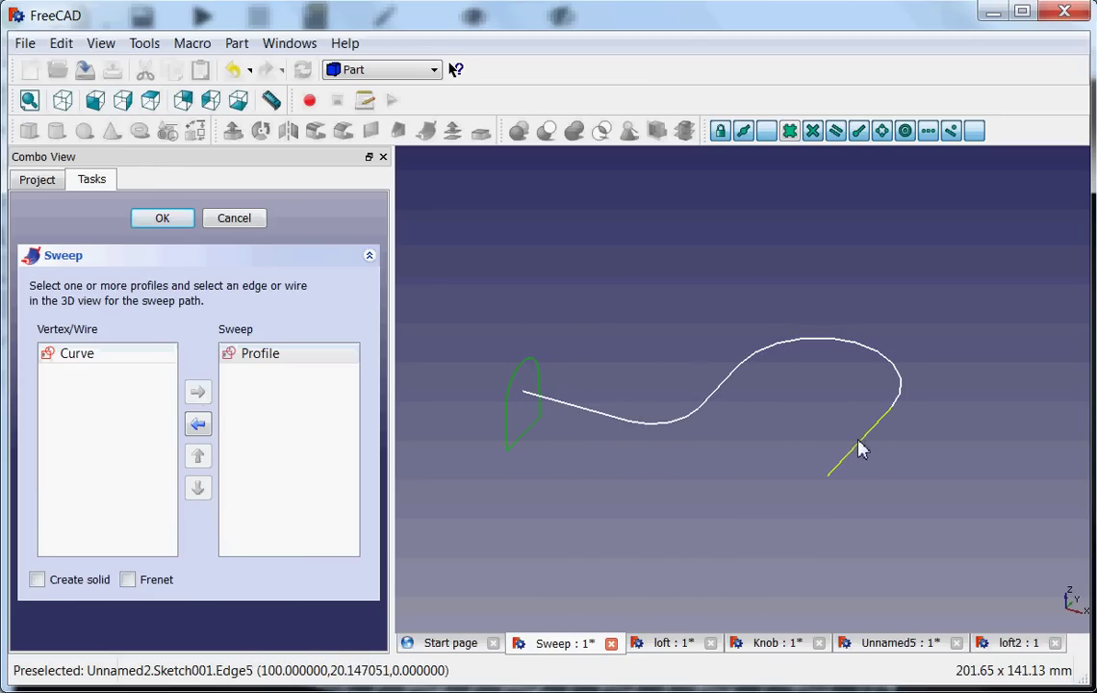
click(591, 416)
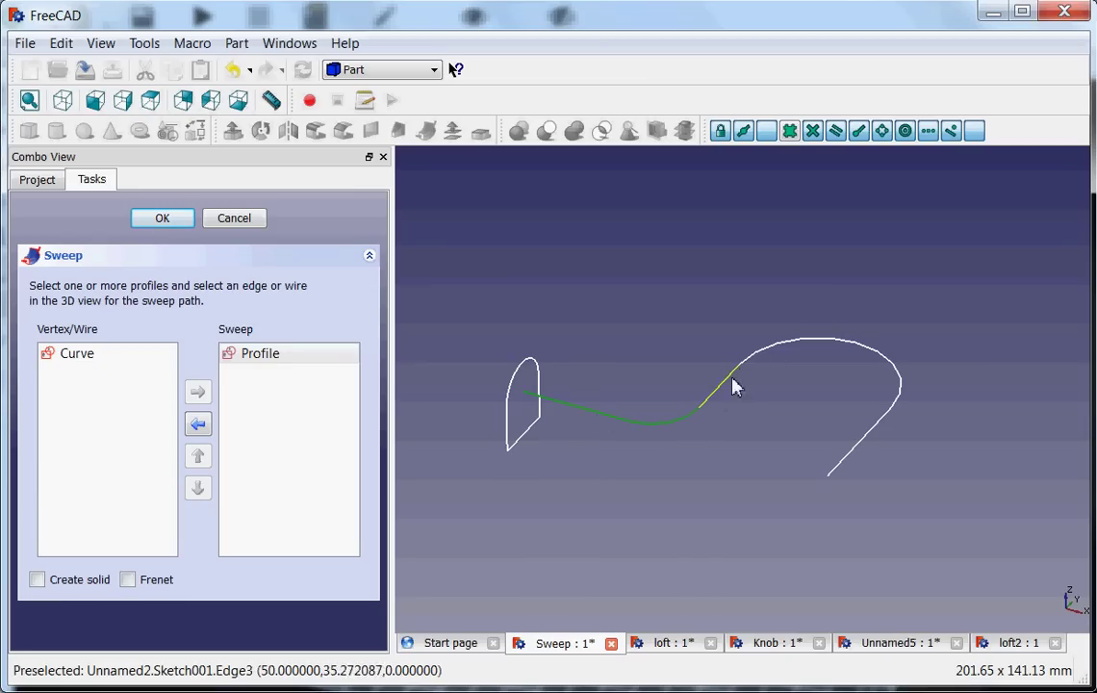
ctrl+click(774, 354)
ctrl+click(868, 441)
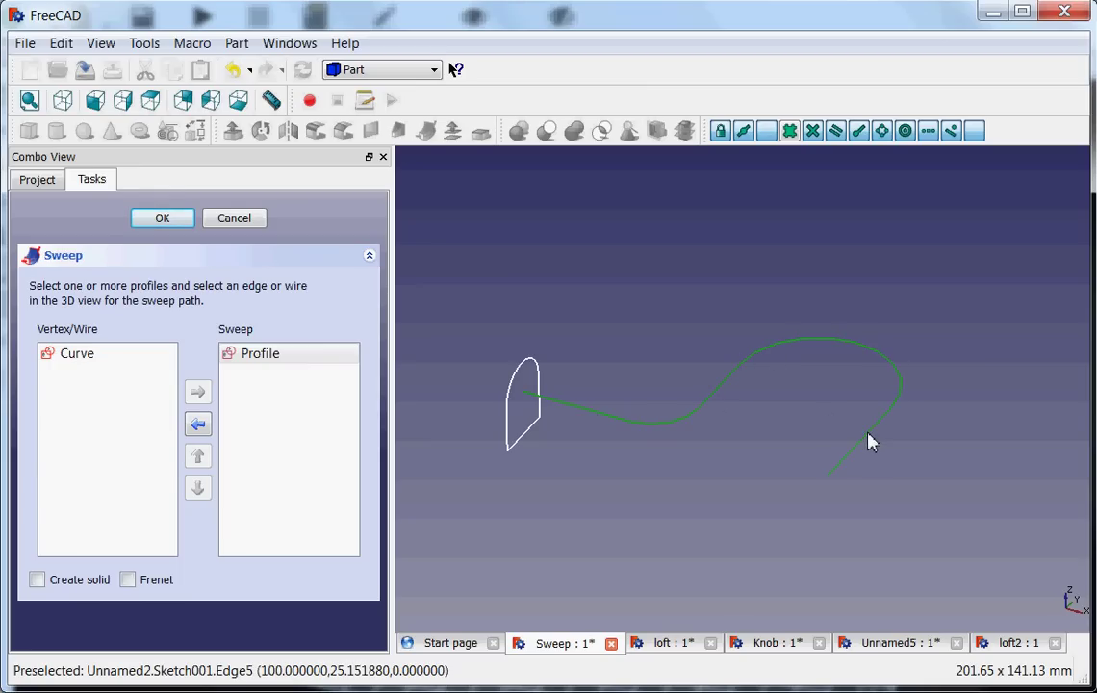
click(162, 218)
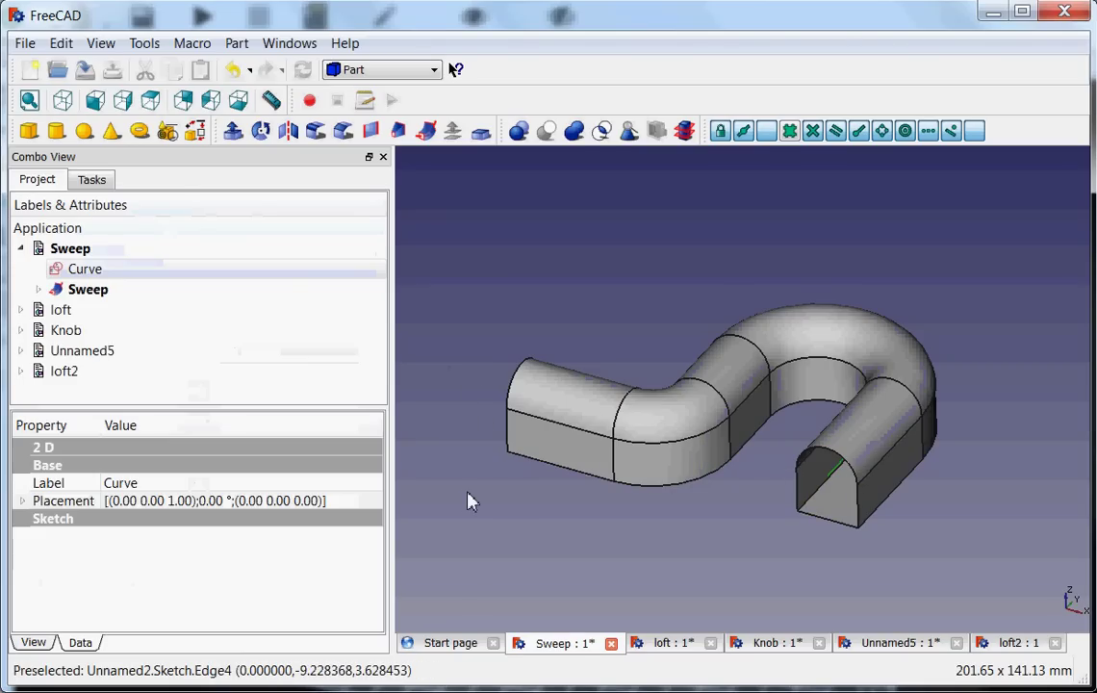
- Set the new sweep's Solid property to true and check its closed ends
click(83, 290)
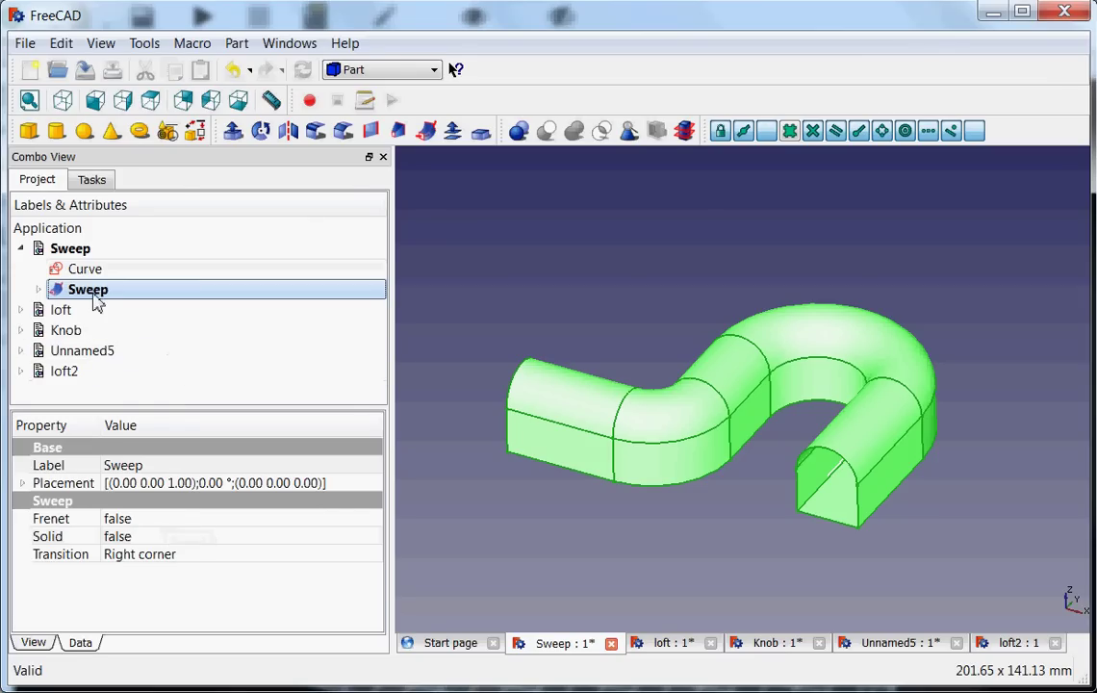
click(227, 544)
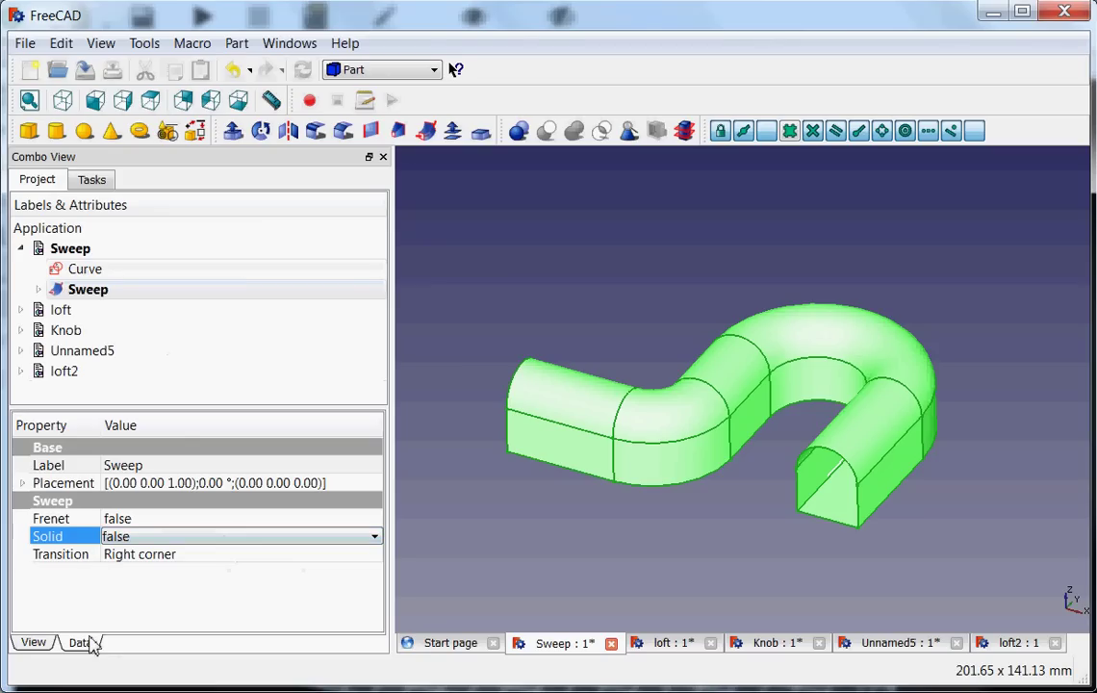
click(219, 544)
click(214, 582)
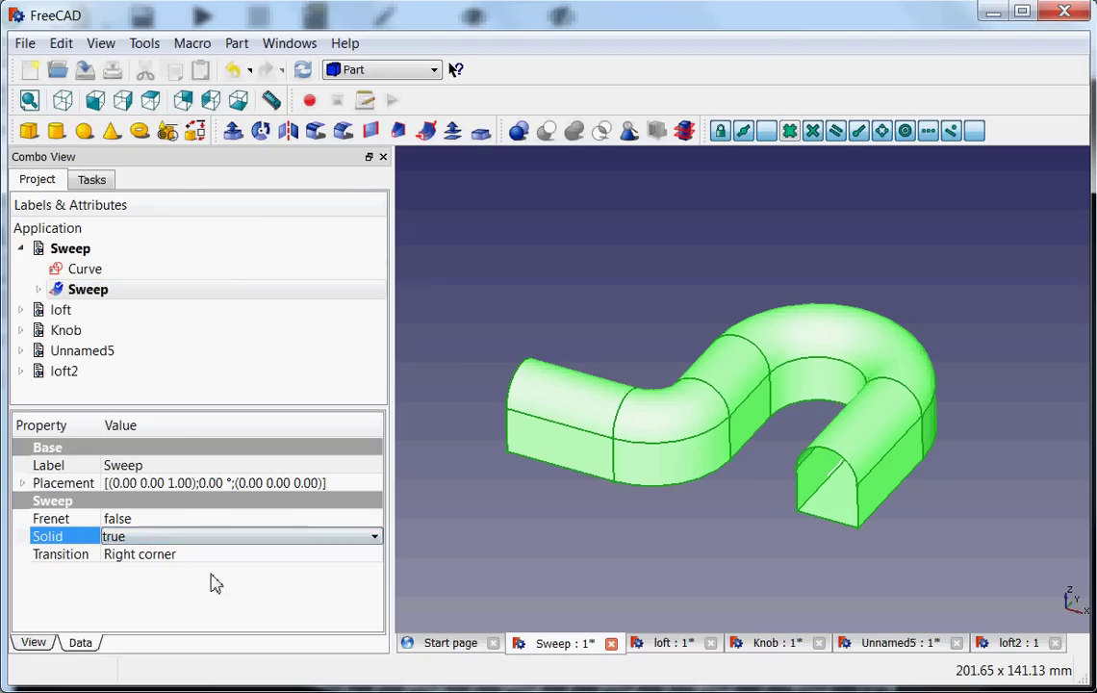
click(589, 541)
middle_drag(588, 539, 710, 552)
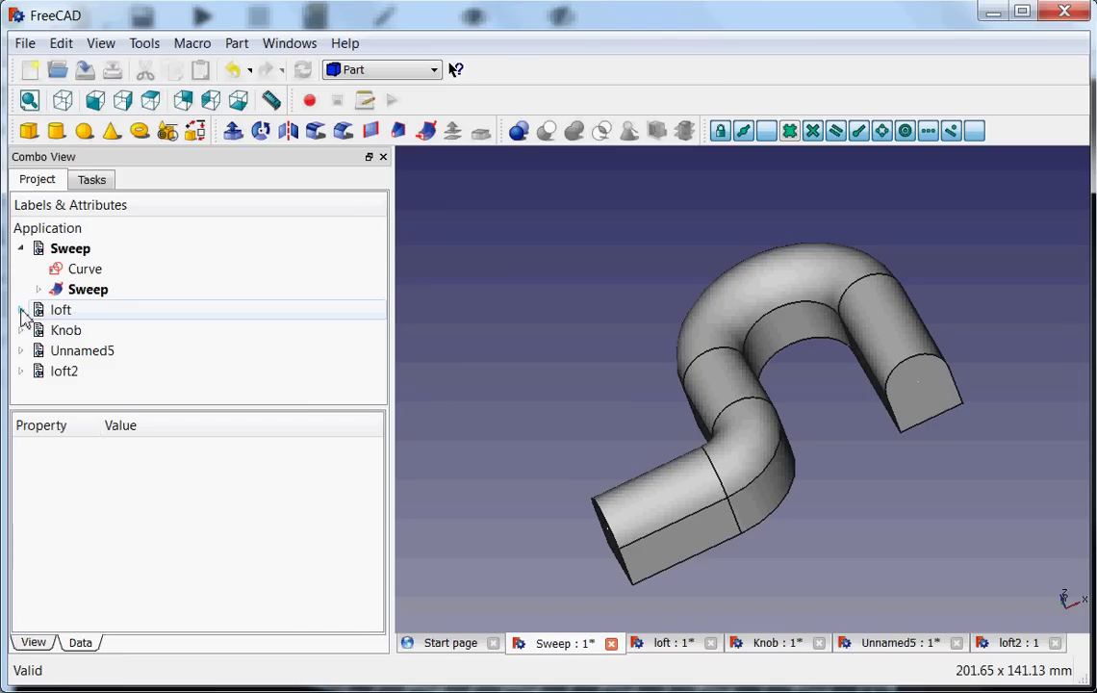
- Switch to the loft document and delete its Loft object, keeping the three source sketches
click(685, 651)
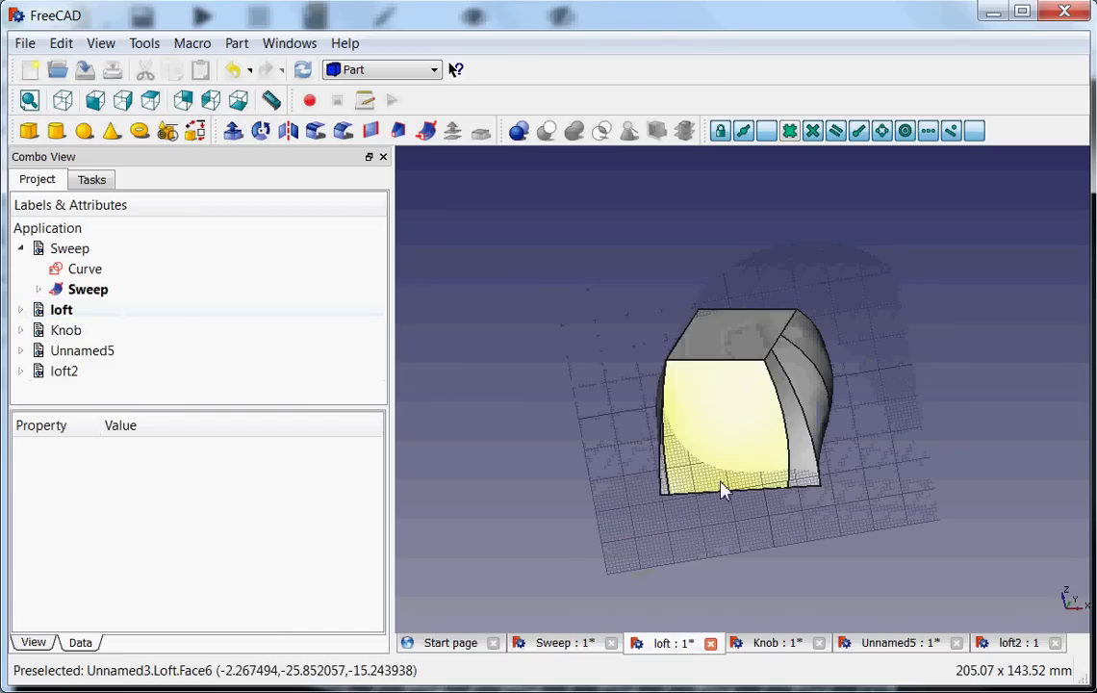
middle_drag(730, 470, 617, 471)
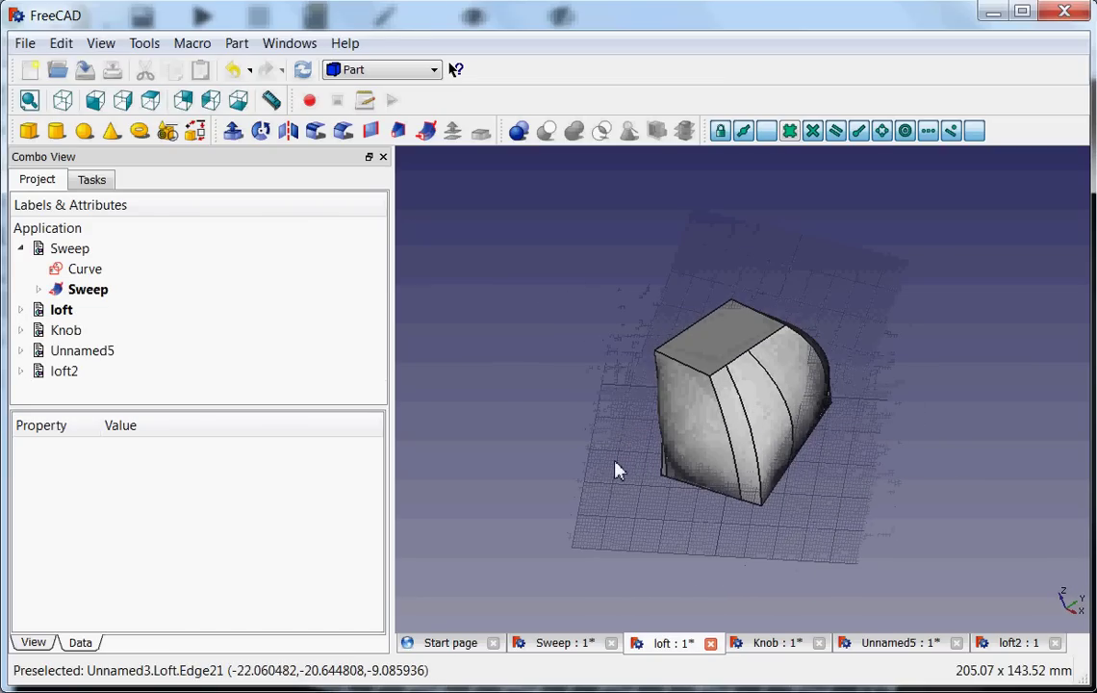
click(20, 309)
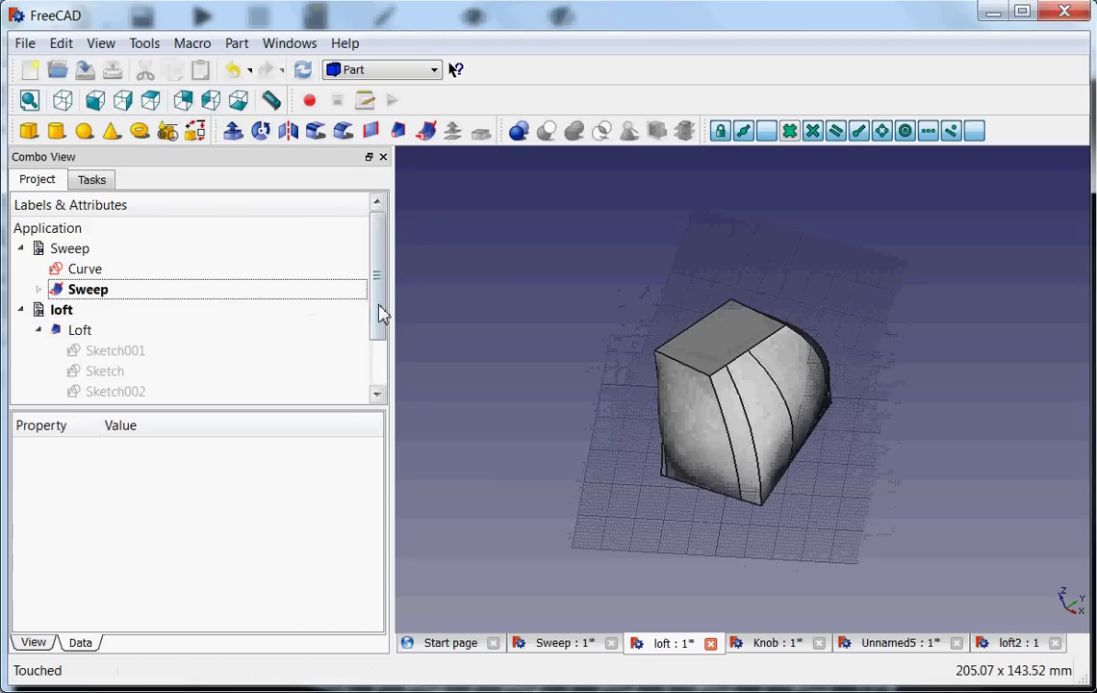
drag(382, 314, 387, 348)
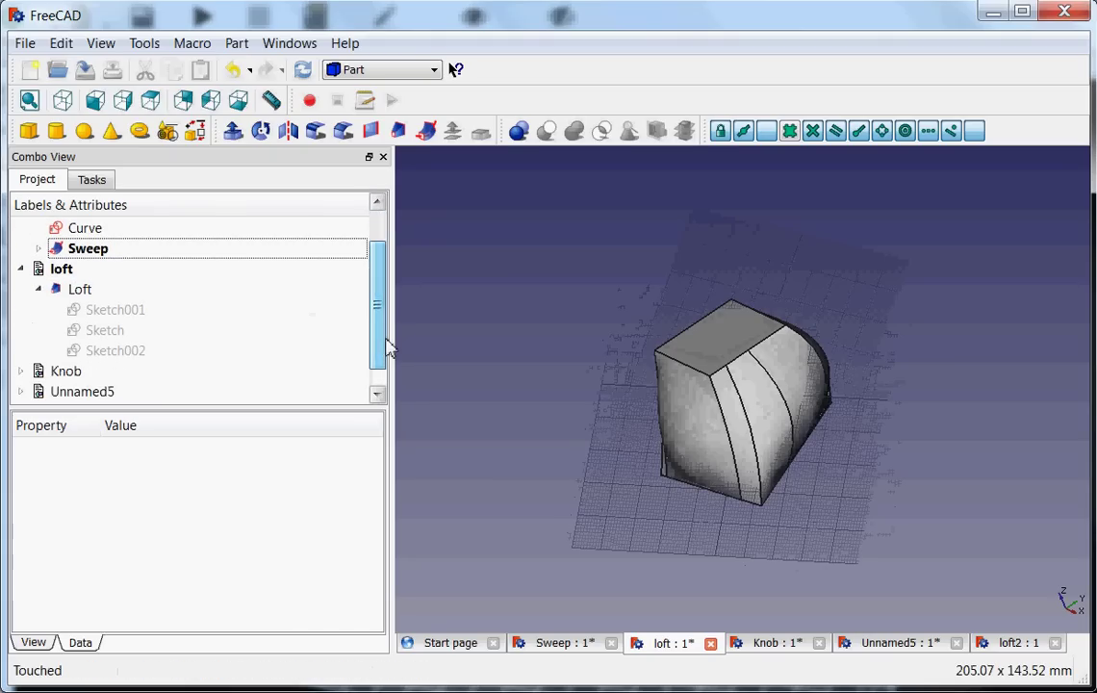
click(85, 291)
key(Delete)
- Make the hidden square, circle and triangle sketches of the loft document visible
click(105, 332)
key(space)
key(Down)
key(space)
key(Down)
key(space)
key(Down)
key(Up)
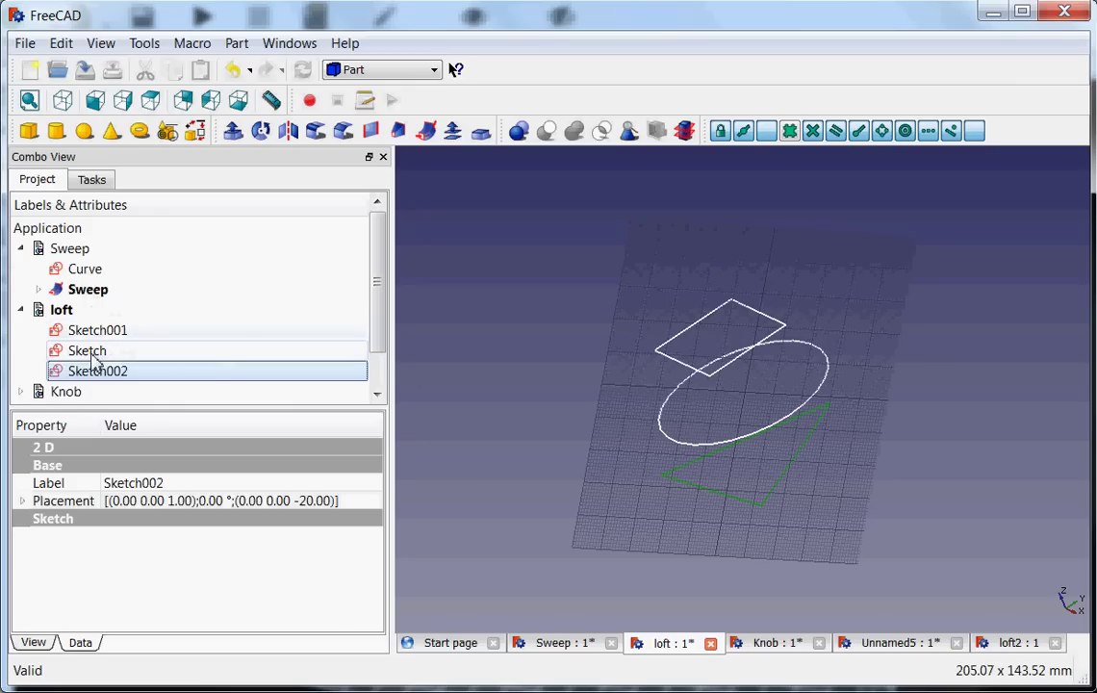
click(612, 287)
- Create an empty trial sketch on the XY plane with an offset of 40 in the Sketcher workbench, and delete it
click(403, 72)
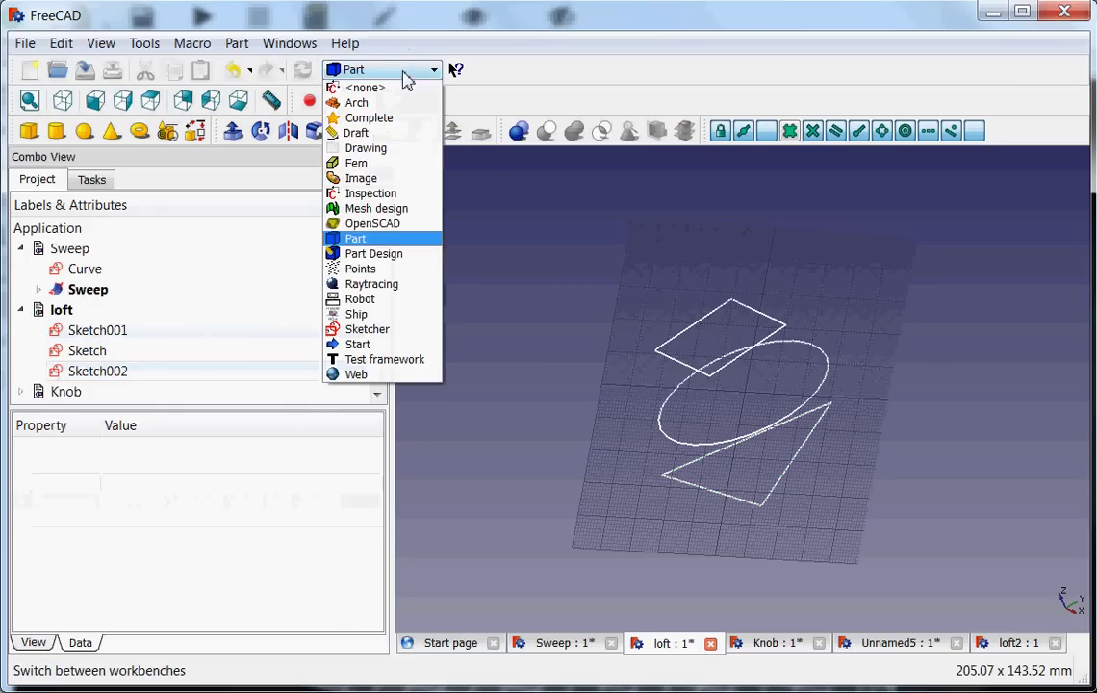
click(385, 330)
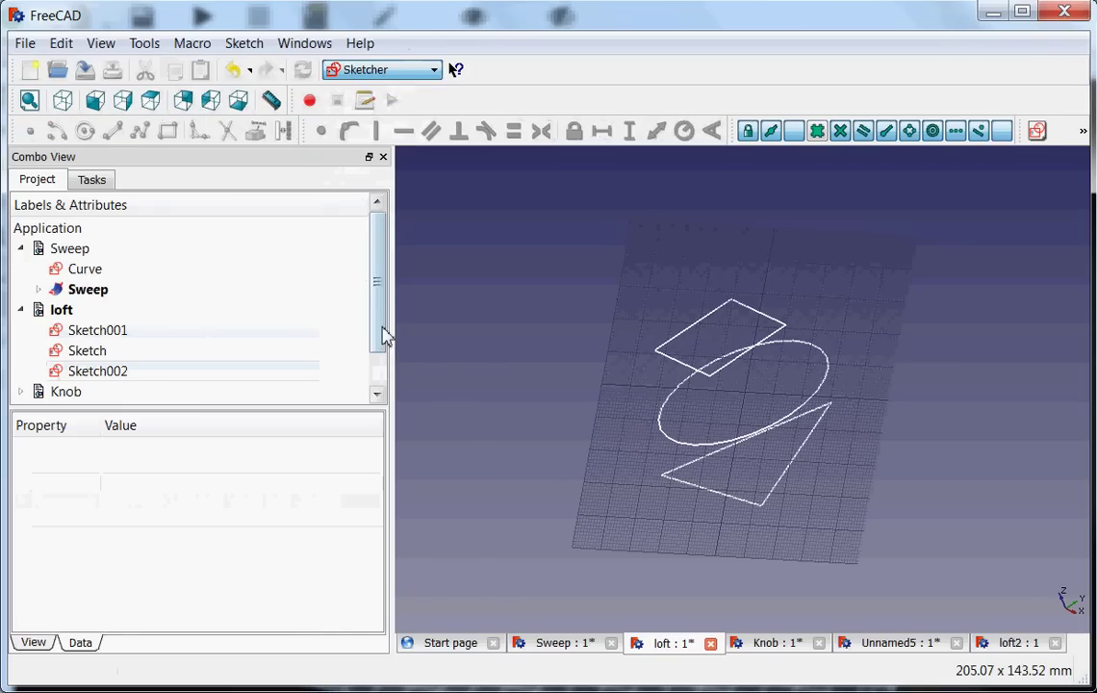
click(1038, 132)
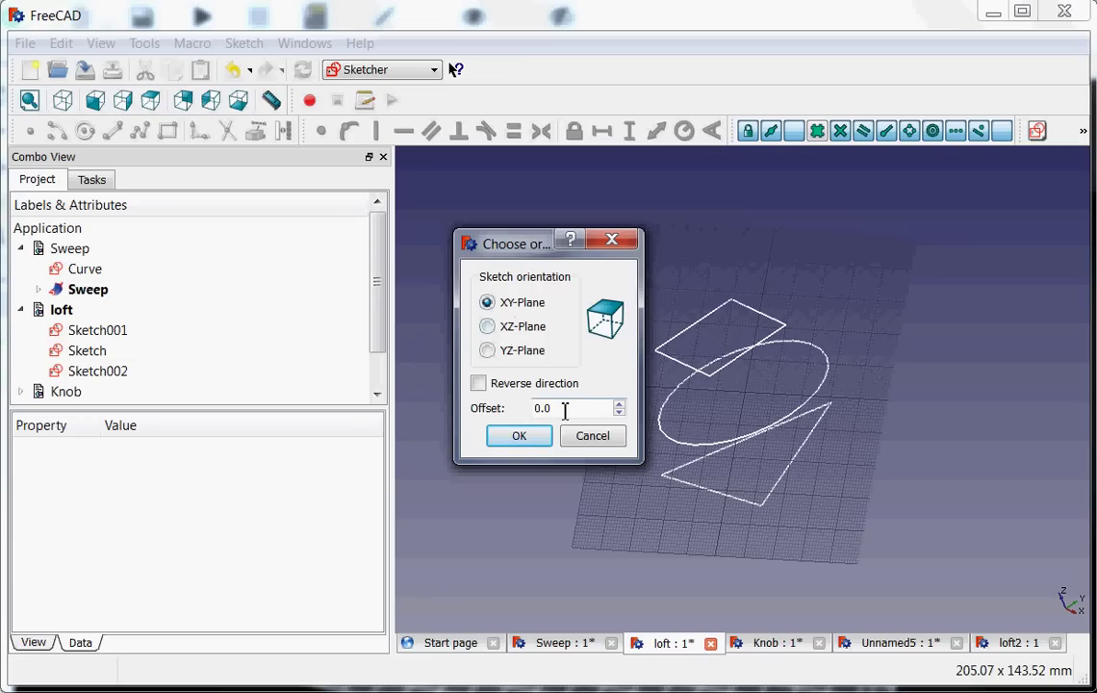
drag(566, 410, 515, 418)
click(519, 438)
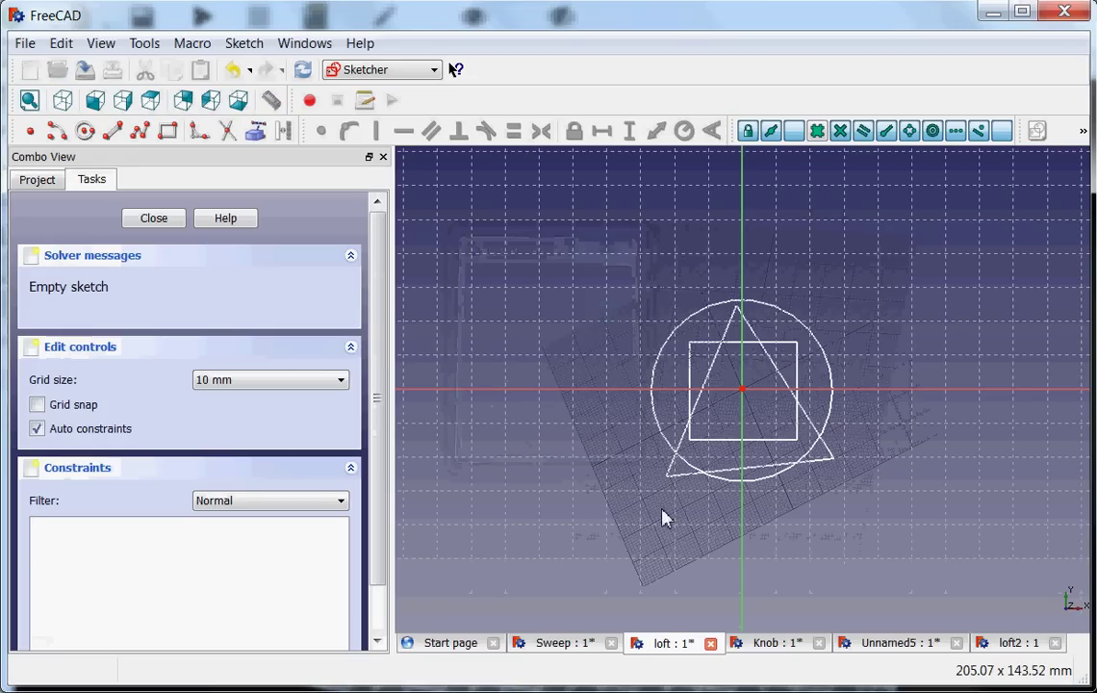
mouse_move(669, 518)
middle_down()
mouse_move(656, 387)
mouse_move(681, 360)
middle_up()
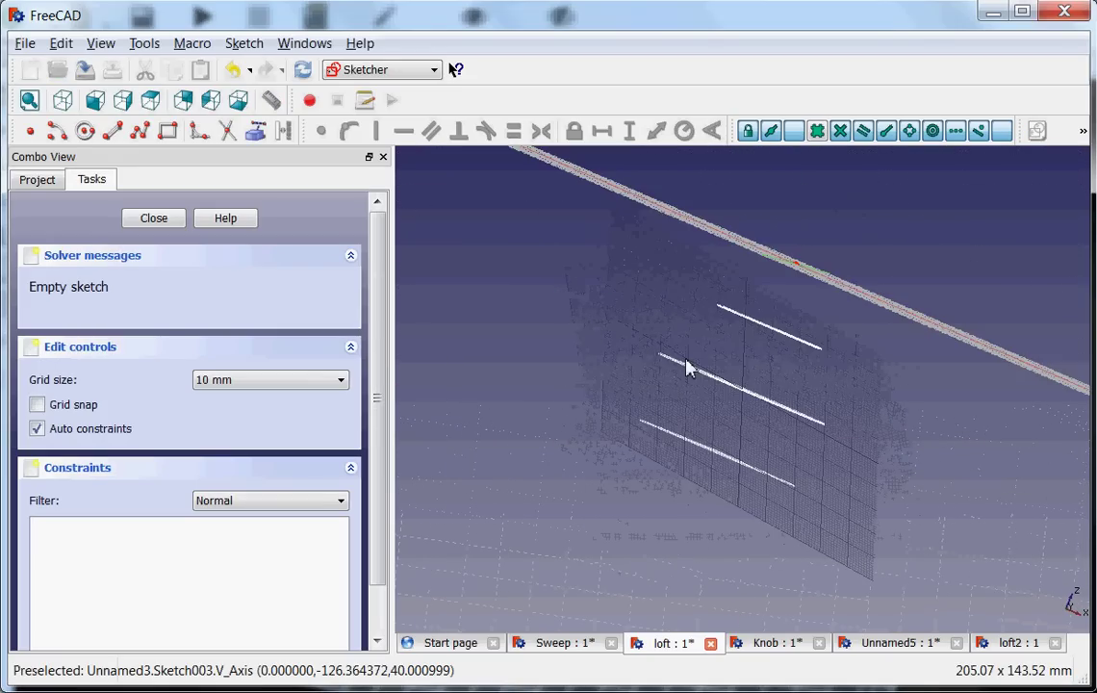
middle_drag(787, 265, 724, 332)
click(159, 218)
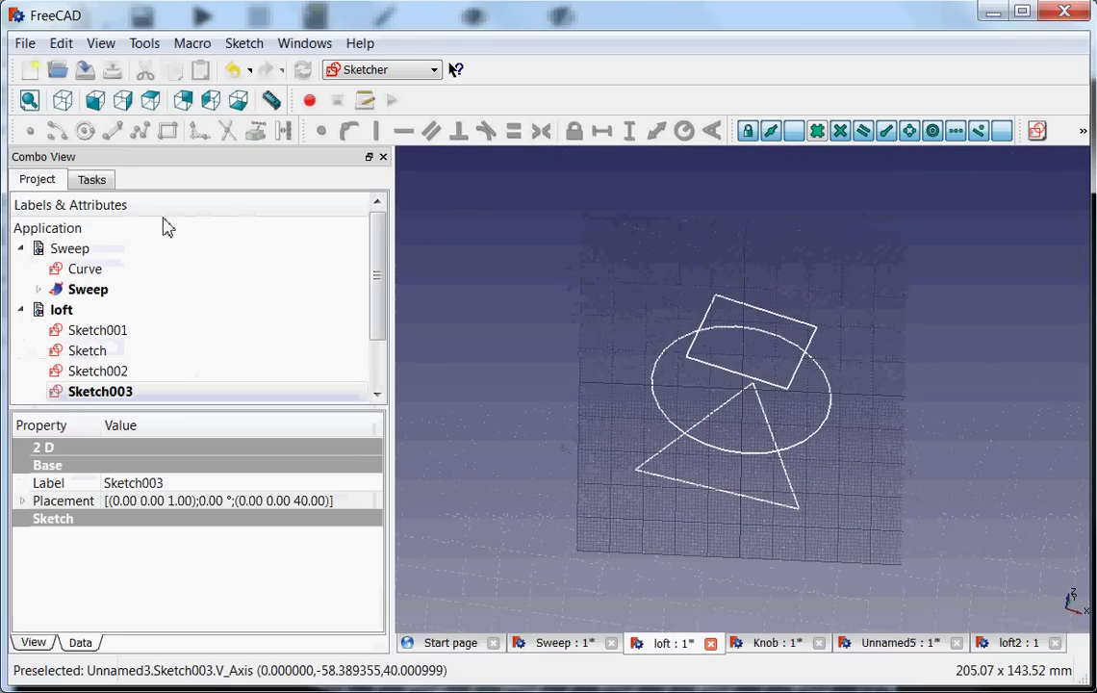
click(102, 392)
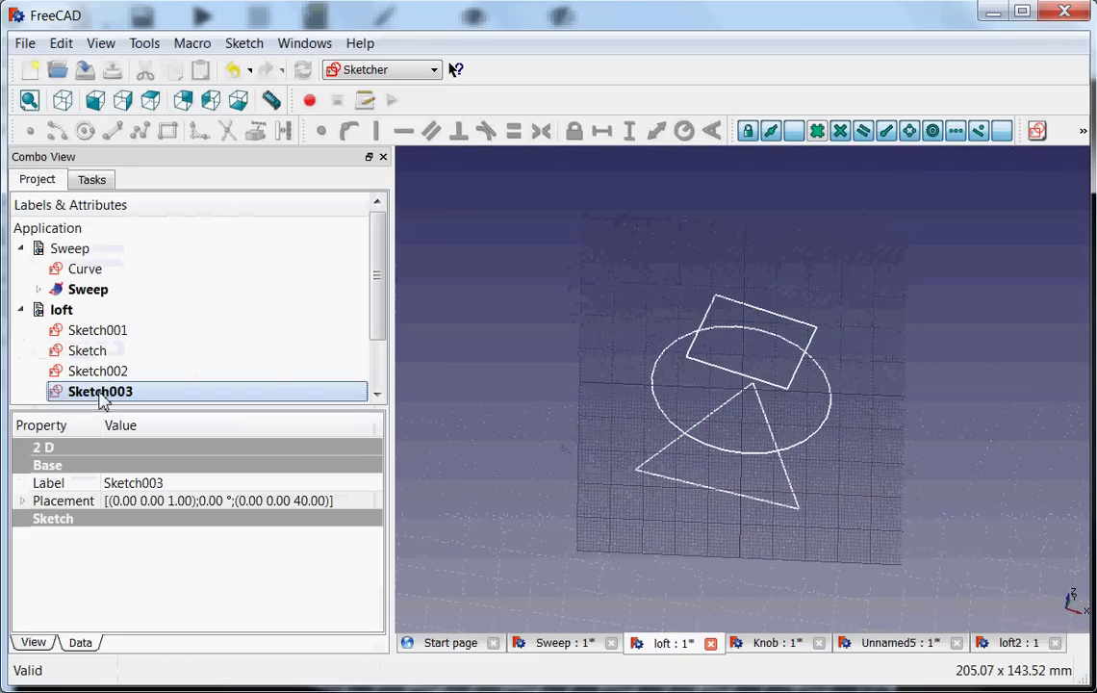
key(Delete)
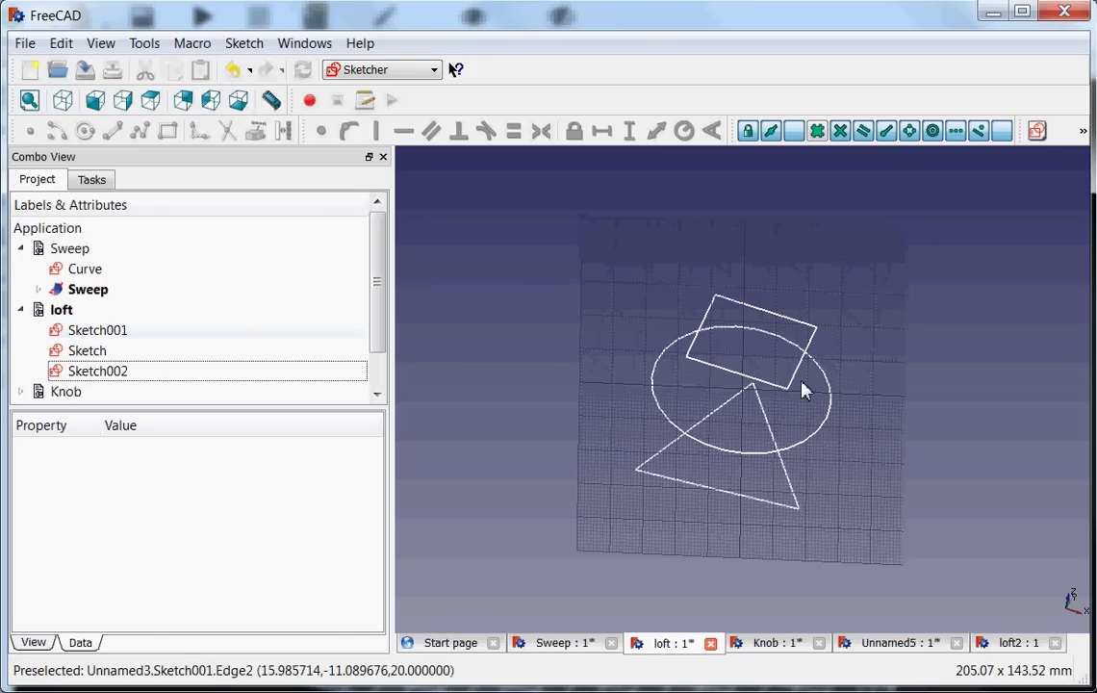
- Create a solid Part loft through Sketch001, Sketch and Sketch002, in that order, in the loft document
click(404, 73)
click(369, 238)
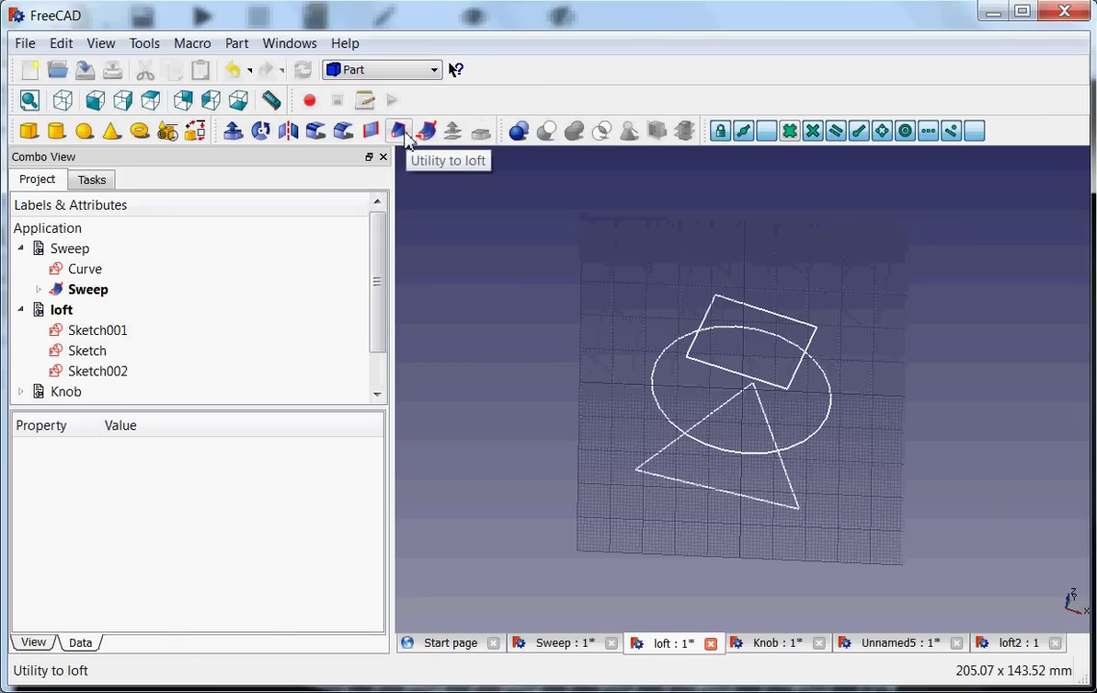
click(399, 132)
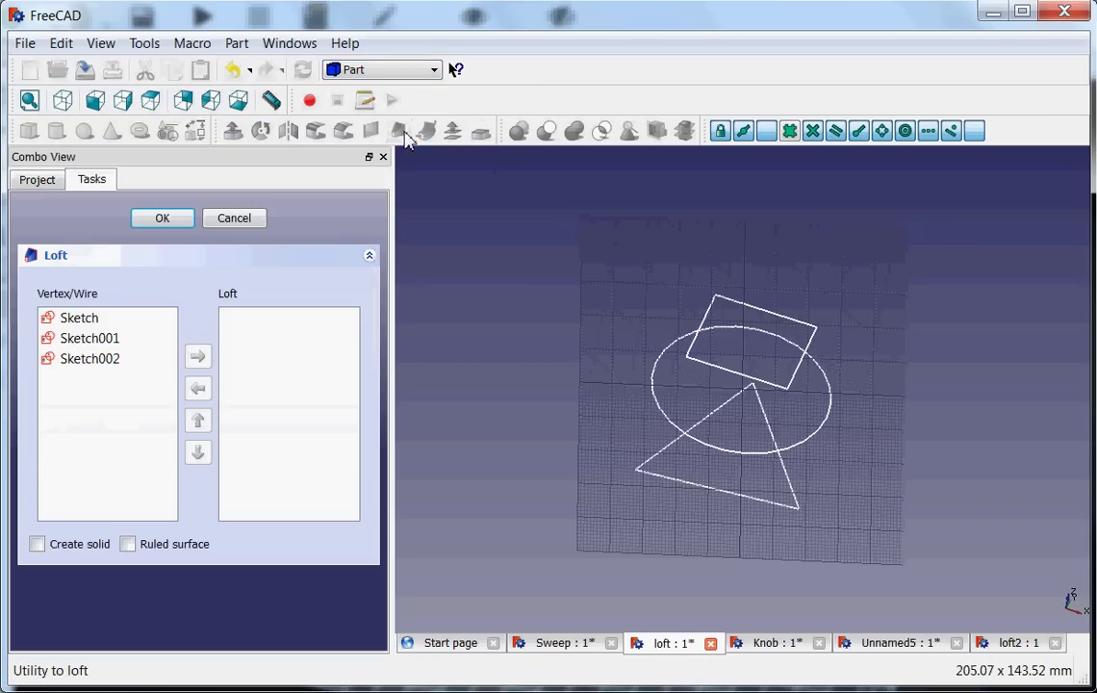
click(82, 320)
click(81, 338)
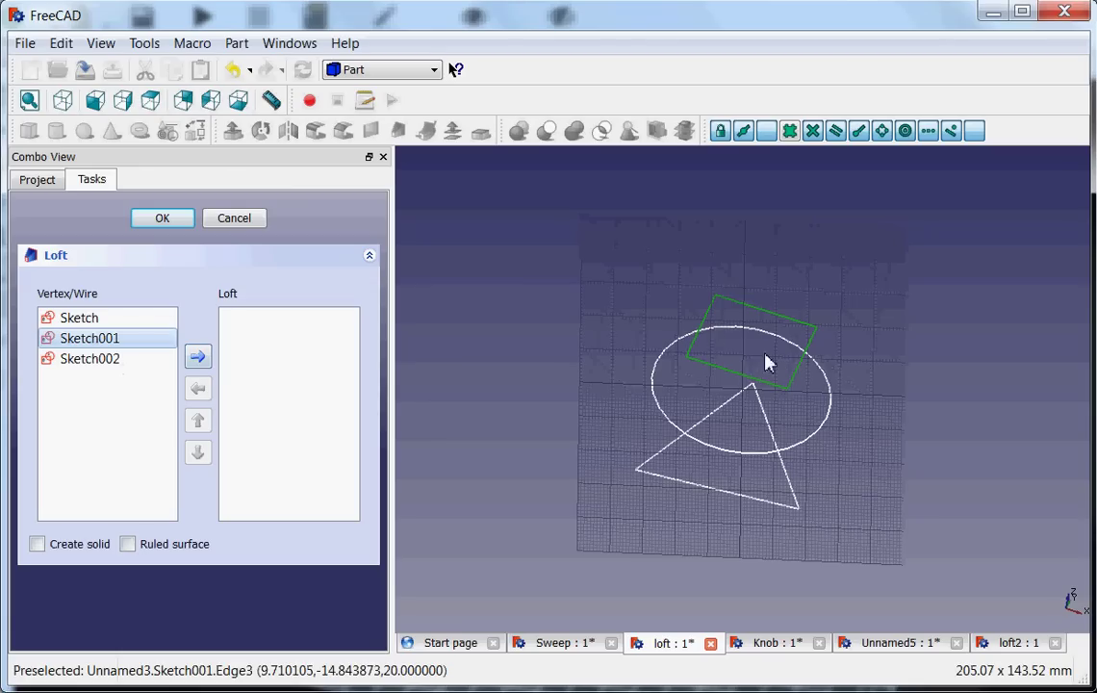
click(198, 358)
click(85, 324)
click(200, 366)
click(101, 323)
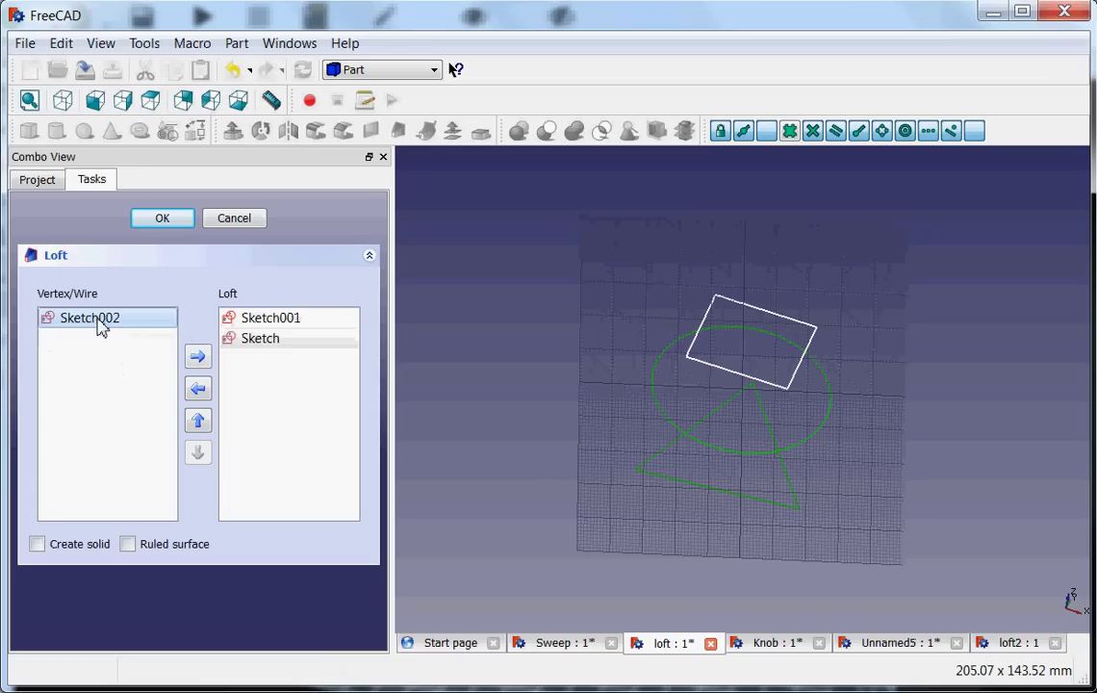
click(197, 357)
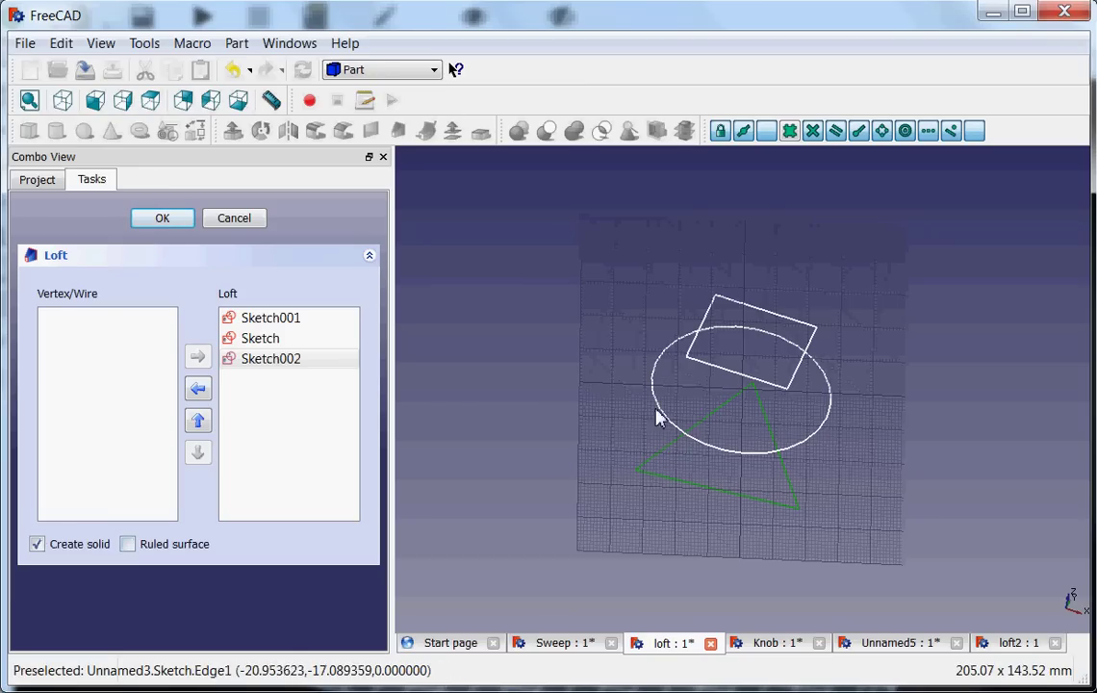
click(162, 218)
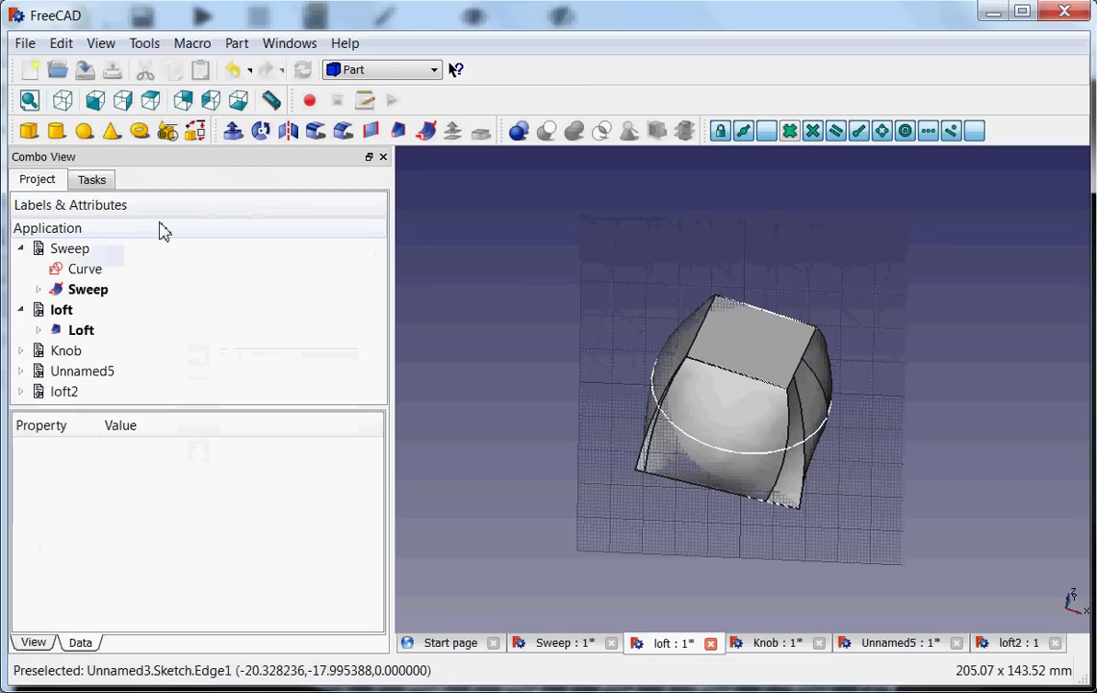
- Set the new loft's Ruled property to true and inspect the straight-sided shape from several angles
click(828, 424)
click(858, 497)
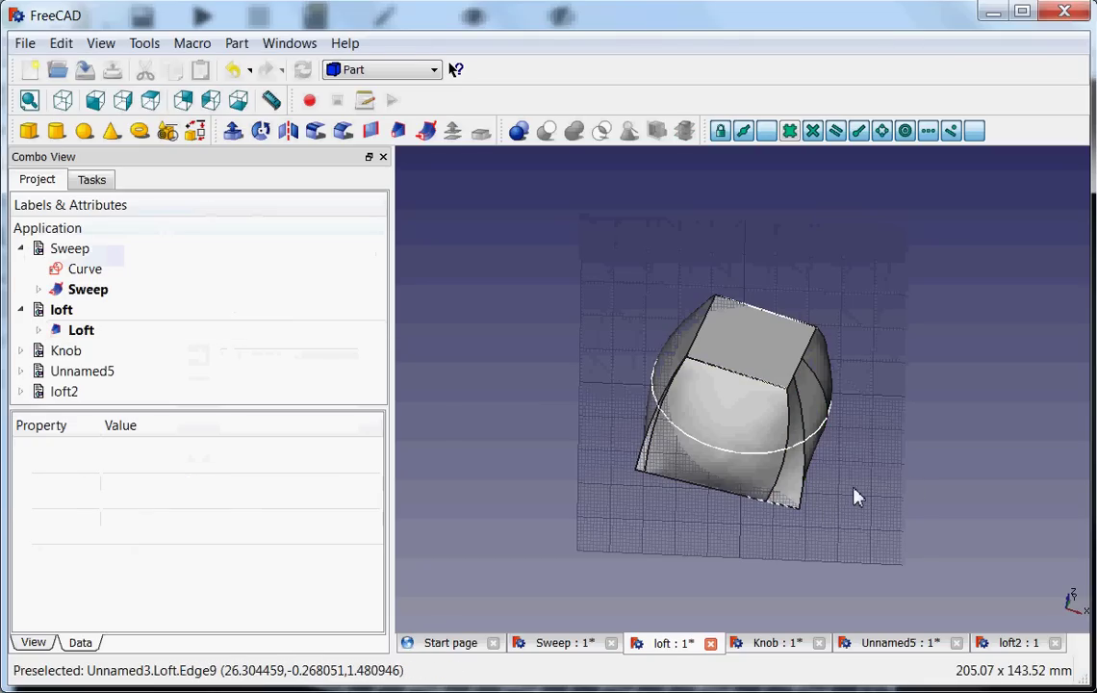
middle_drag(855, 497, 635, 473)
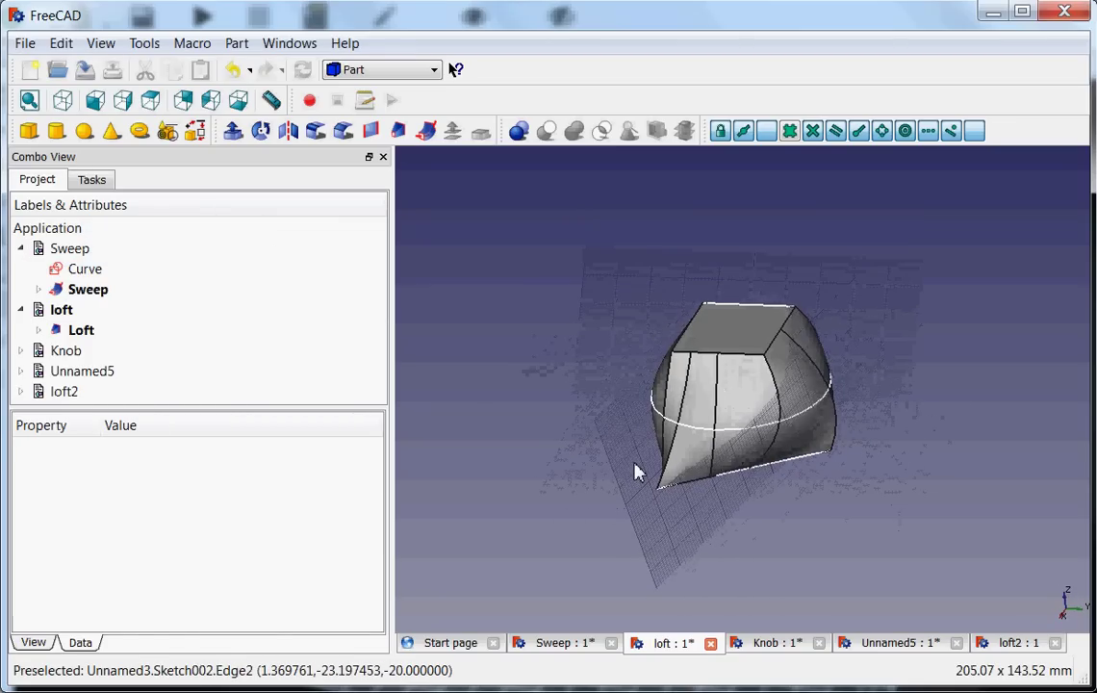
click(83, 332)
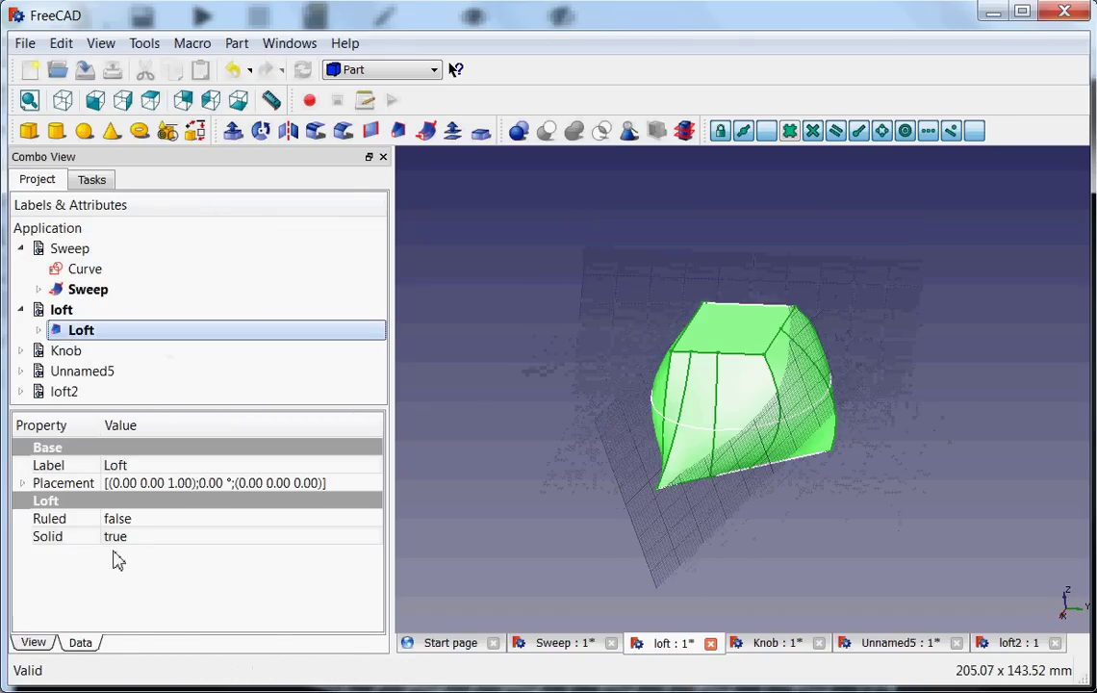
click(146, 519)
click(375, 518)
click(277, 555)
click(562, 541)
middle_drag(697, 514, 734, 477)
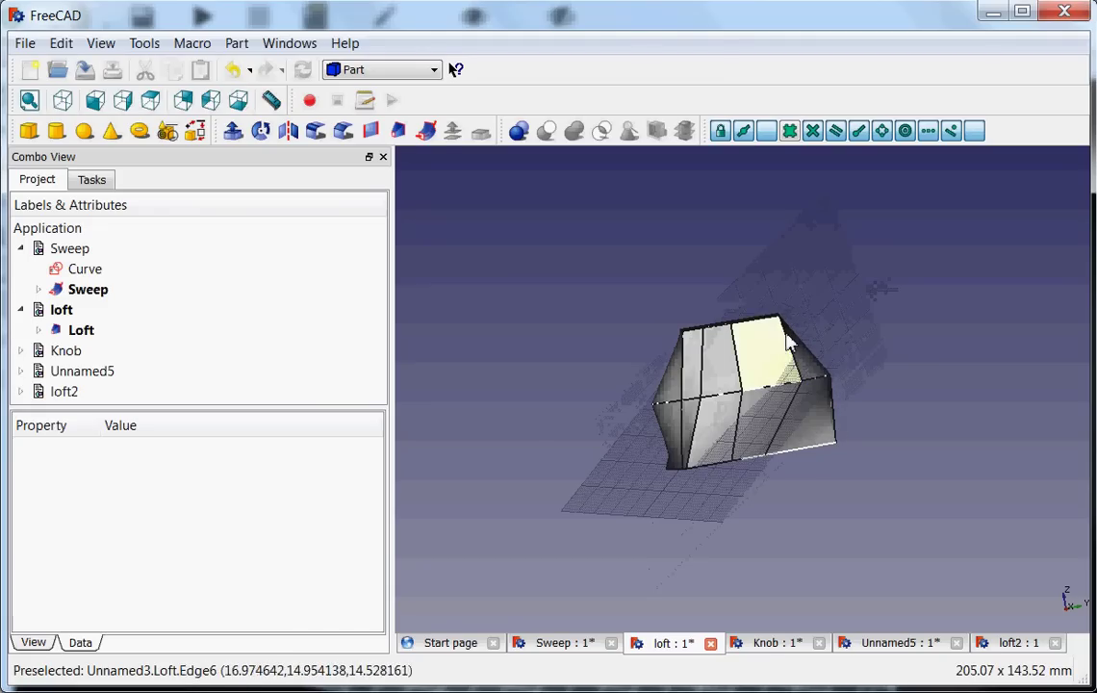
middle_drag(664, 434, 670, 503)
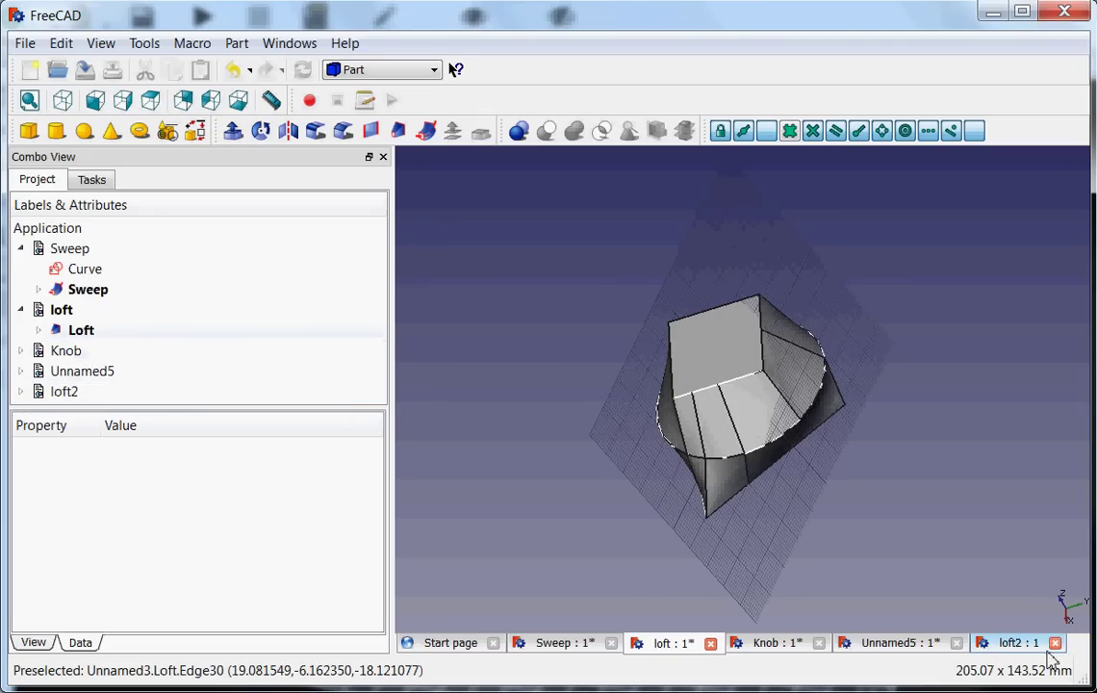
- Switch to the loft2 document and delete its Loft object, keeping the three source sketches
click(1010, 643)
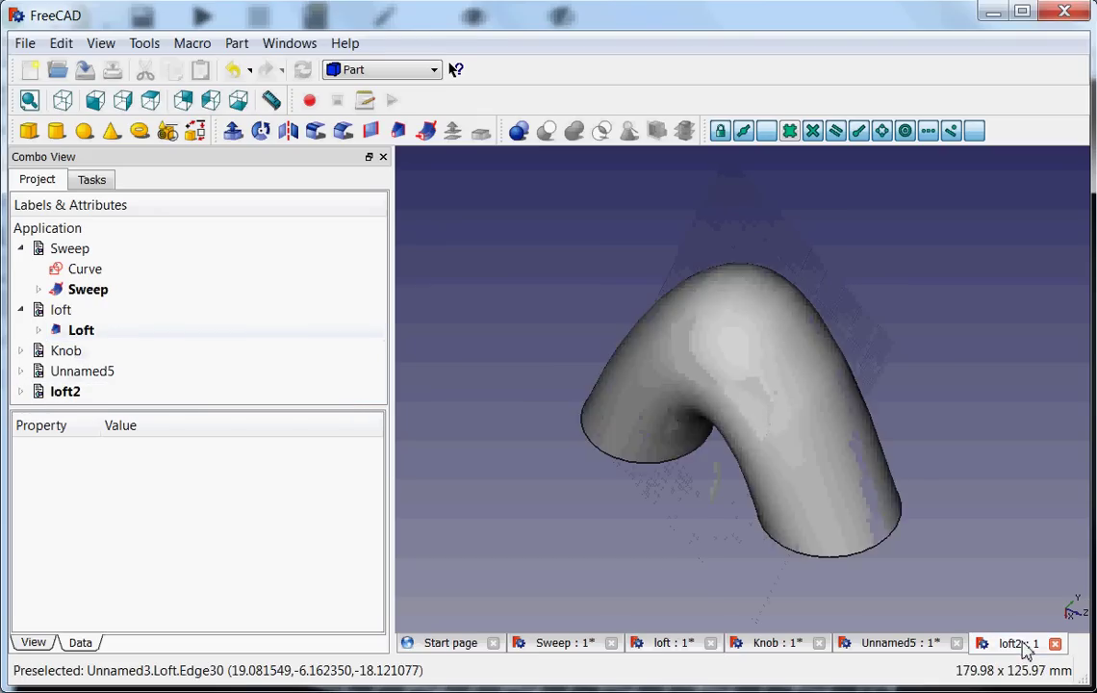
click(21, 391)
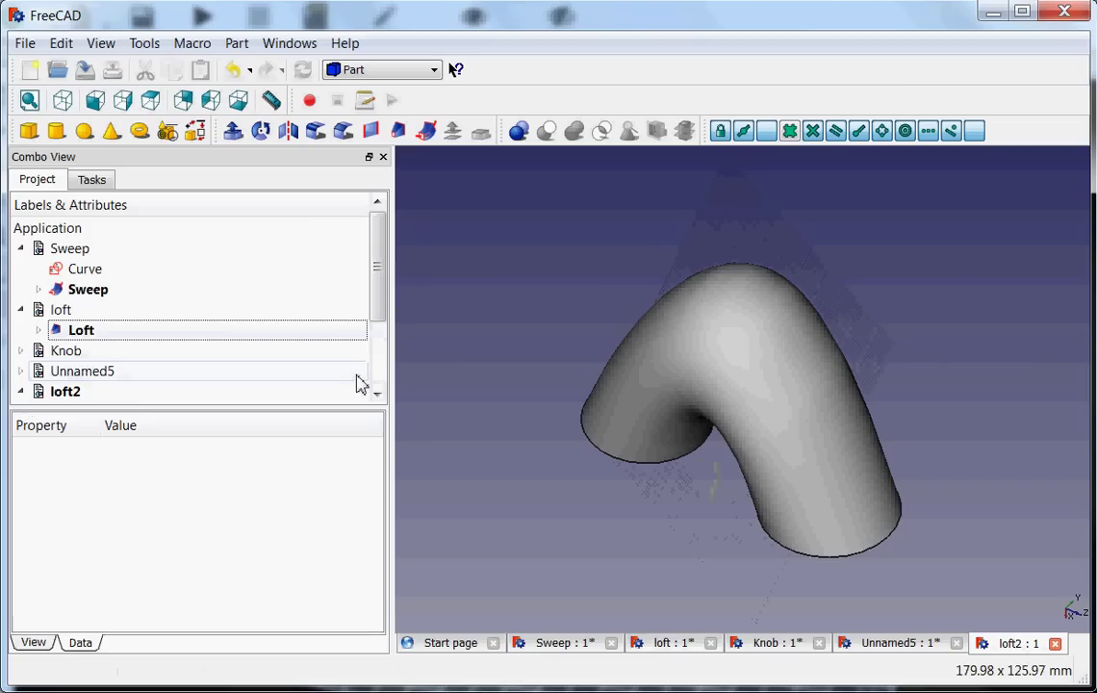
drag(374, 311, 383, 385)
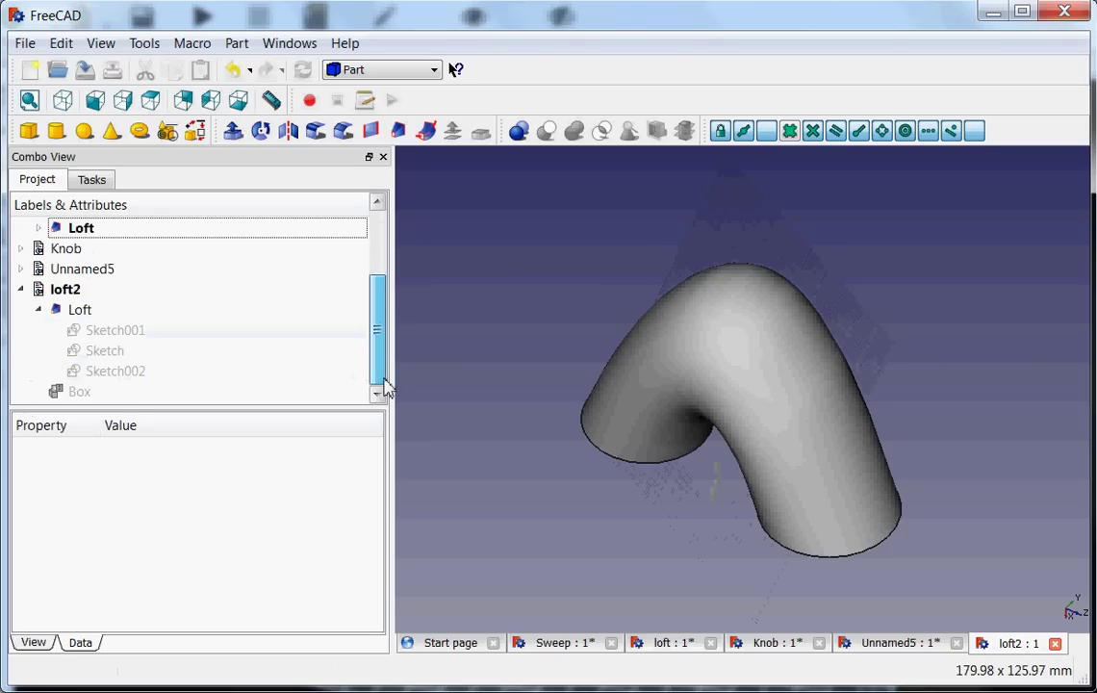
click(81, 312)
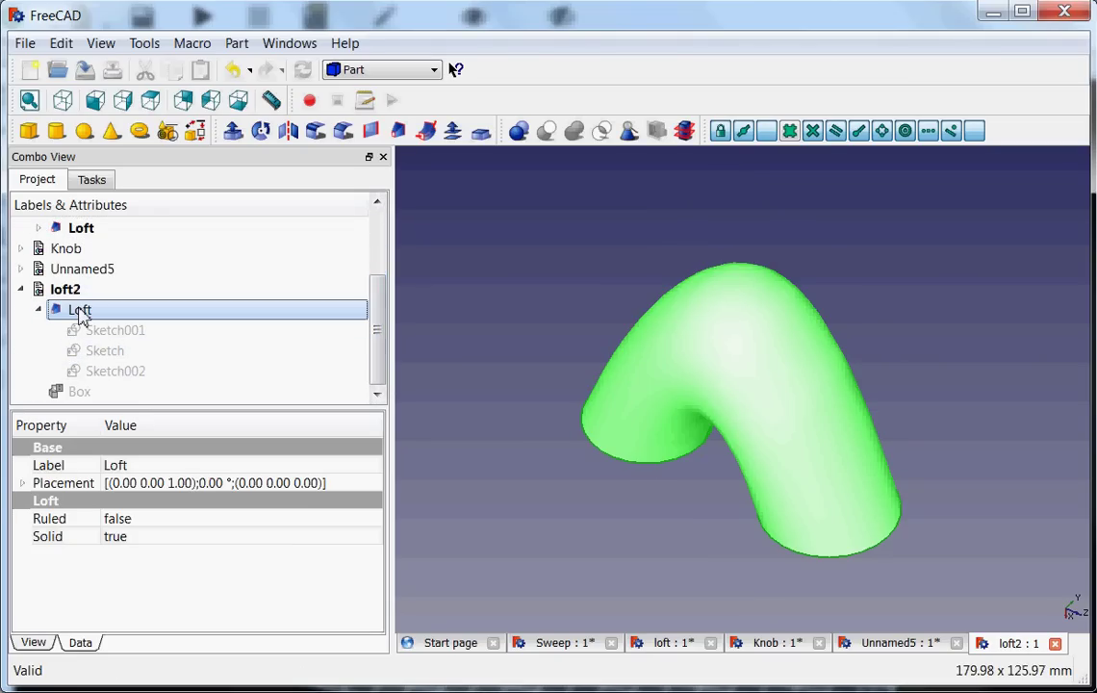
key(Delete)
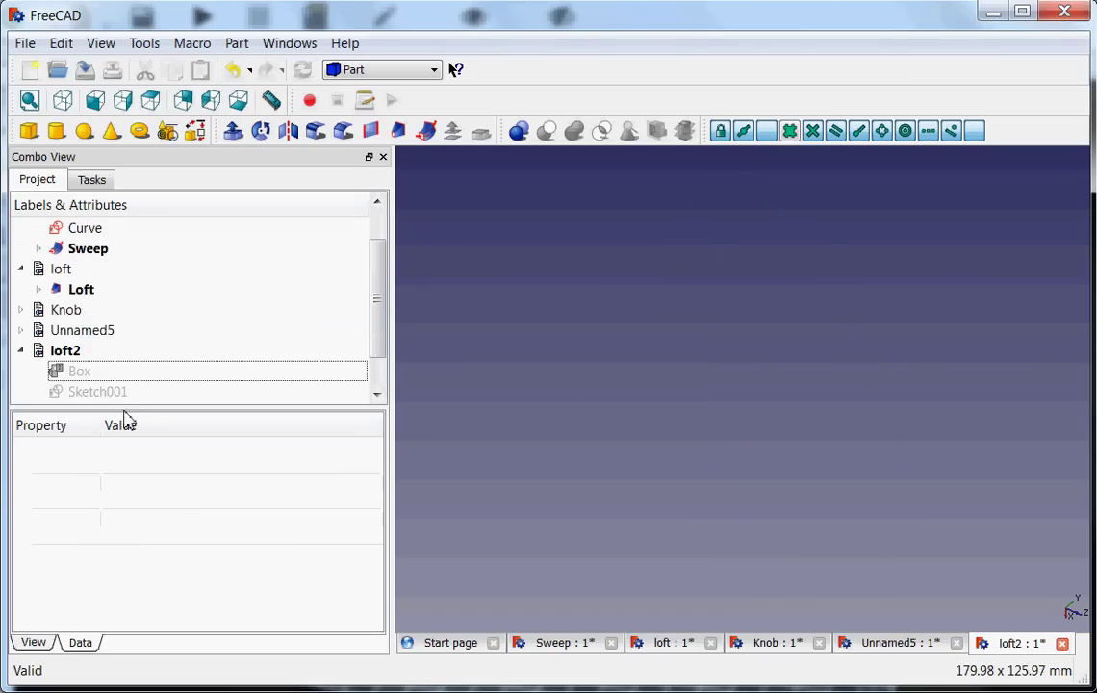
- Make the hidden Sketch001, Sketch and Sketch002 of the loft2 document visible
click(96, 394)
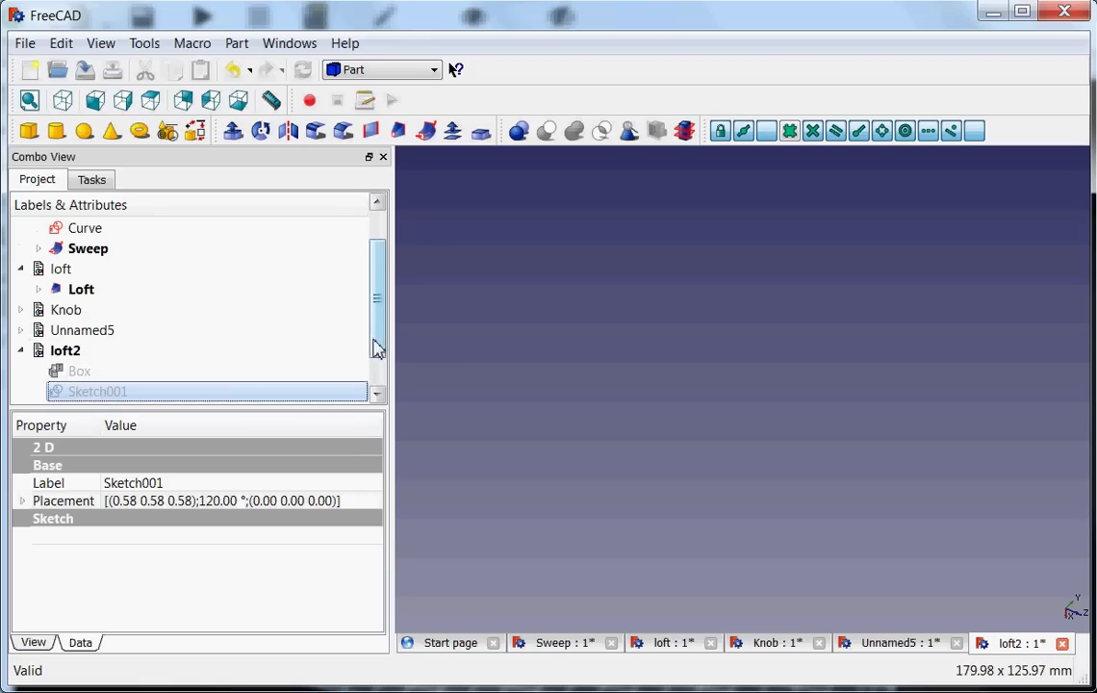
scroll(374, 390, down, 1)
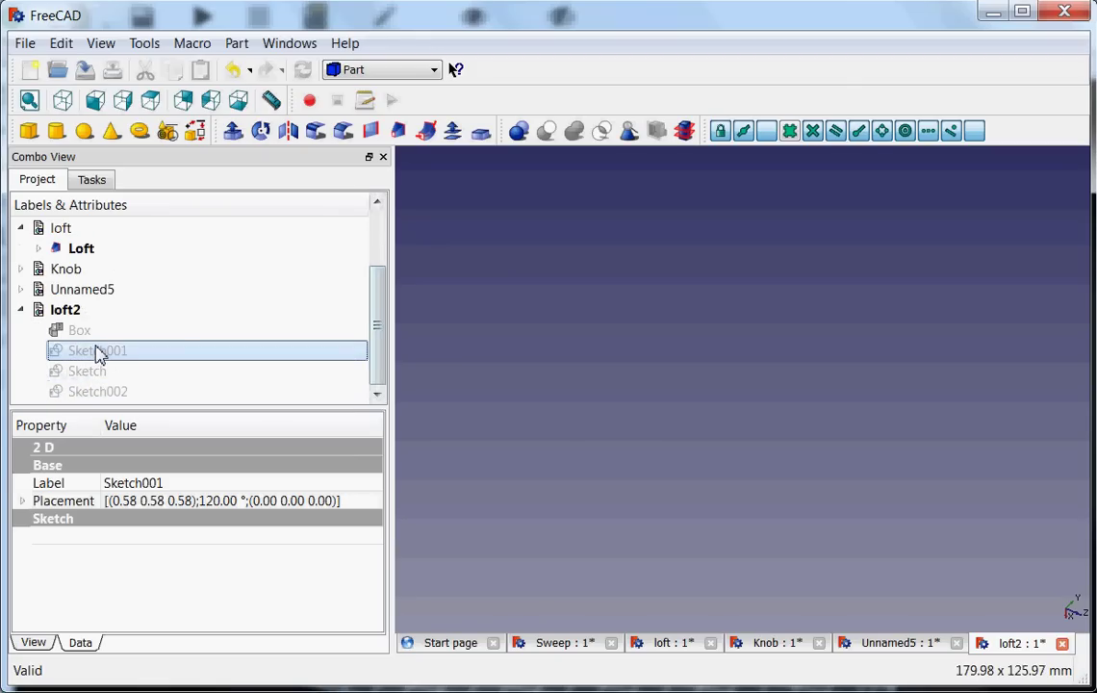
key(space)
key(Down)
key(space)
key(Down)
key(space)
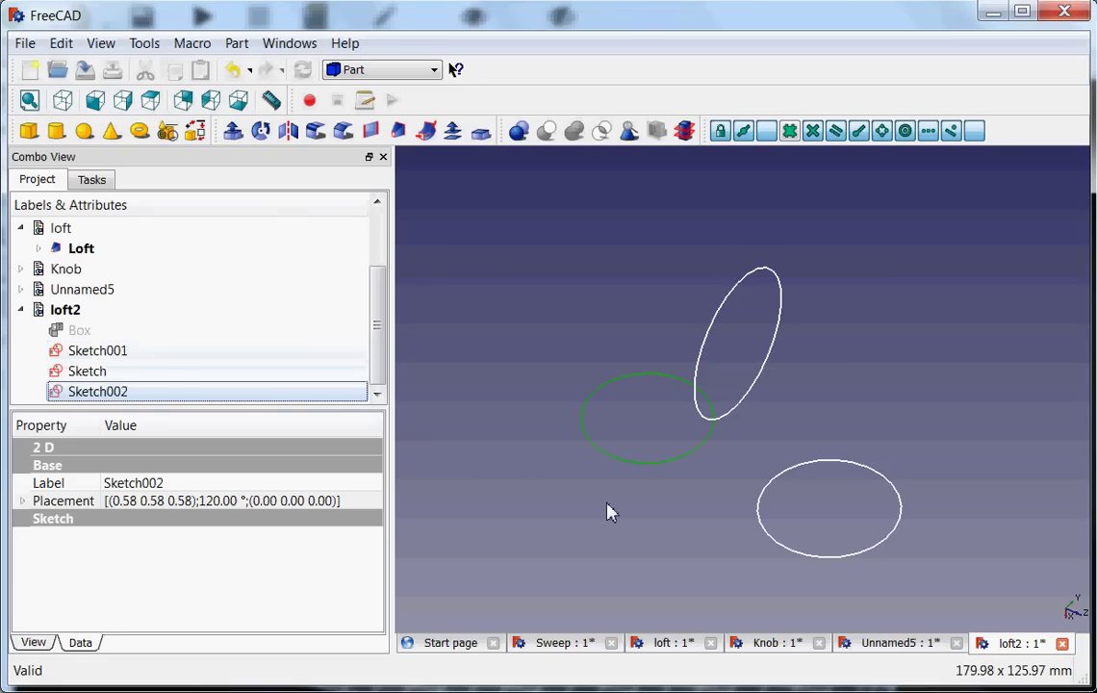
mouse_move(607, 511)
middle_down()
mouse_move(703, 459)
mouse_move(666, 443)
mouse_move(624, 481)
middle_up()
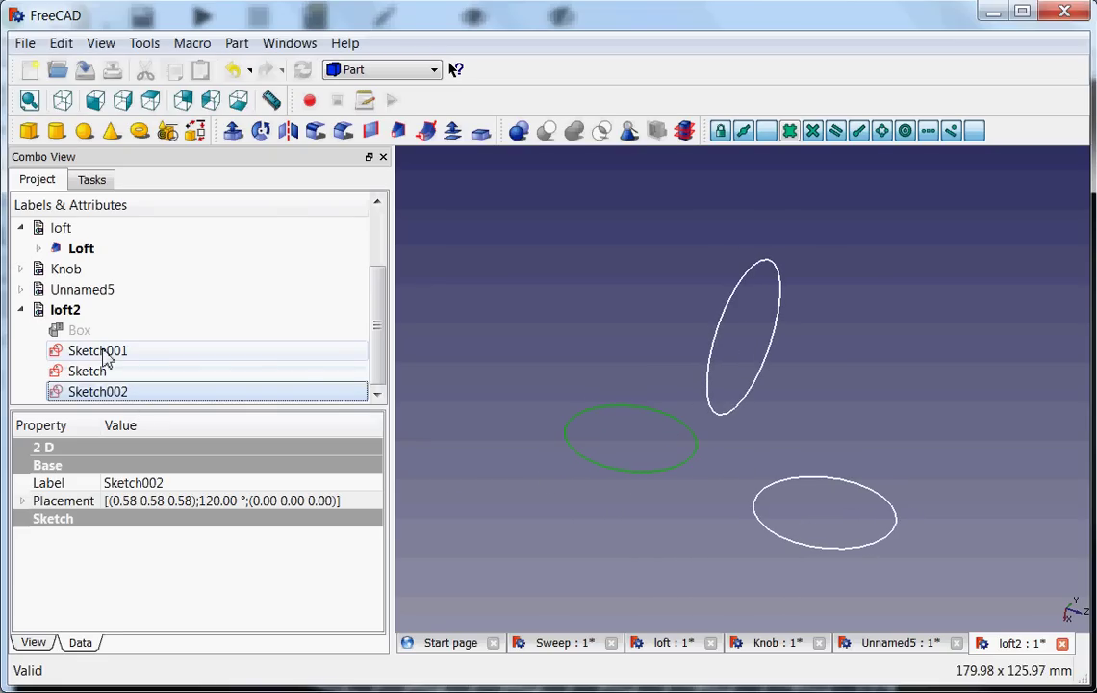
- Create a solid Part loft through Sketch002, Sketch and Sketch001, in that order, in the loft2 document
click(393, 74)
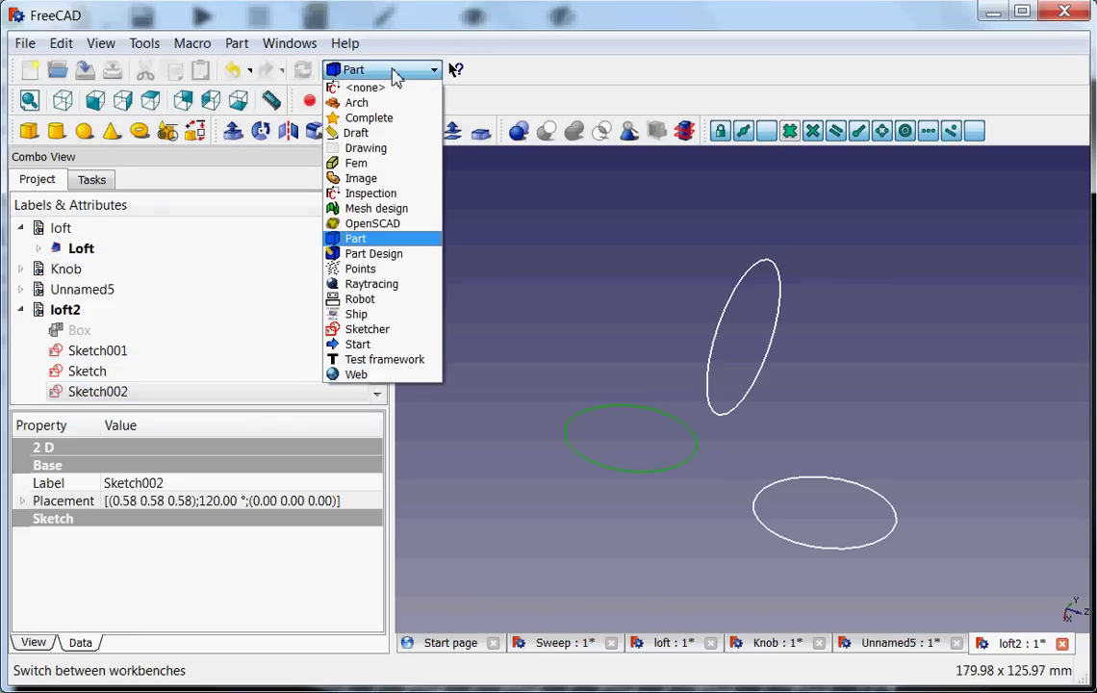
click(351, 240)
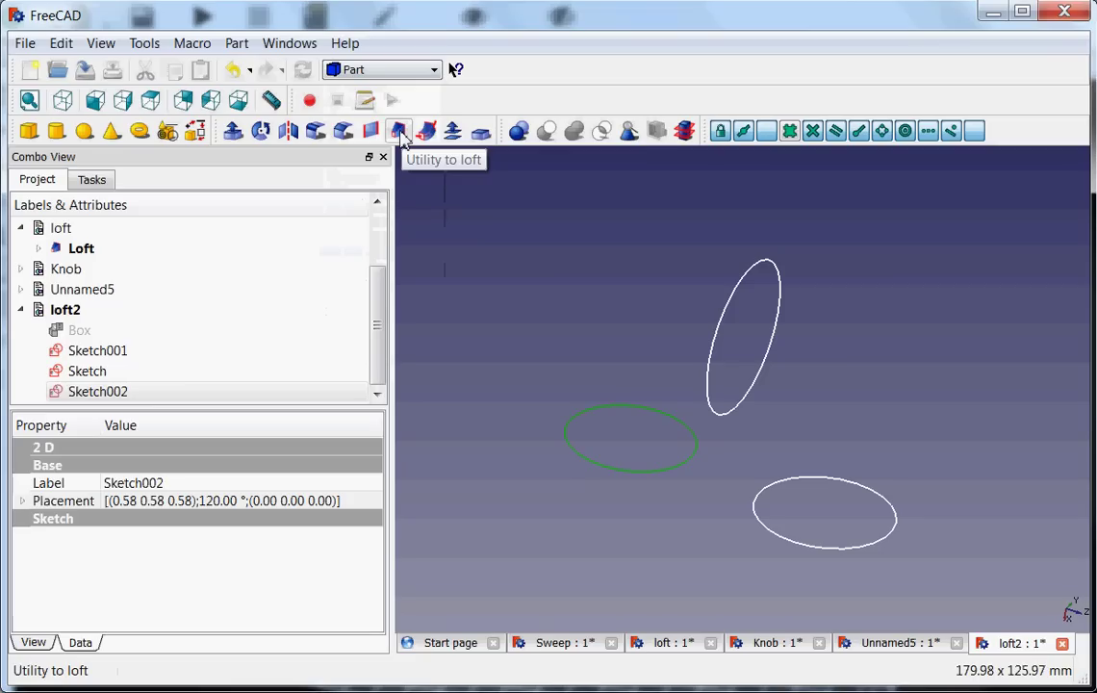
click(399, 132)
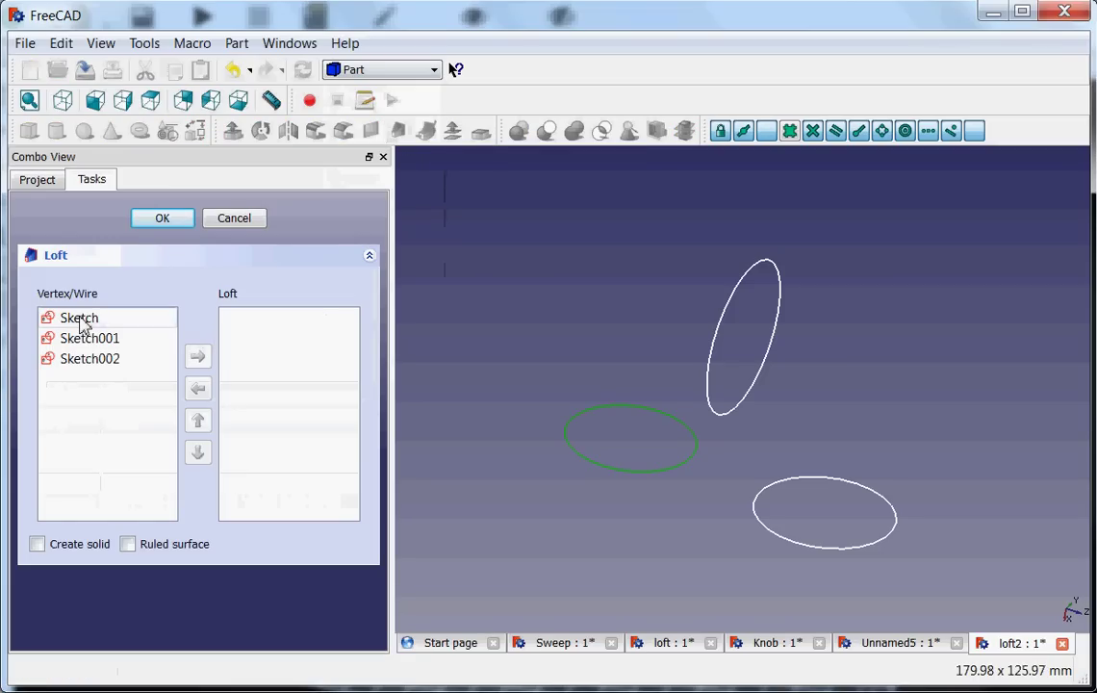
click(82, 322)
click(83, 345)
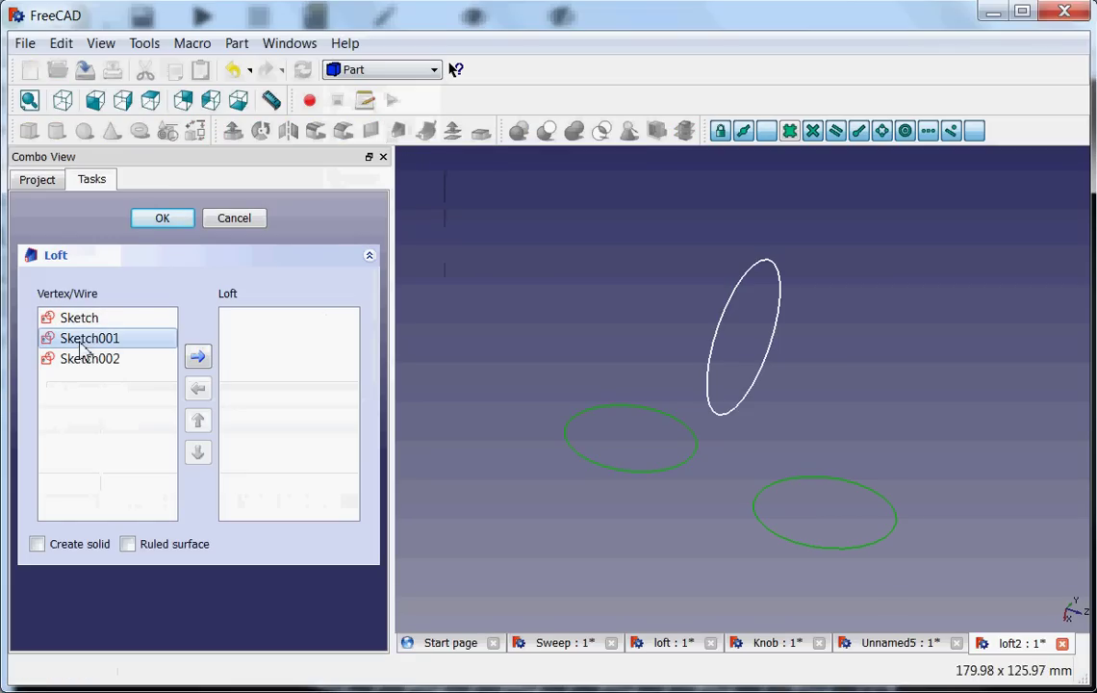
click(86, 363)
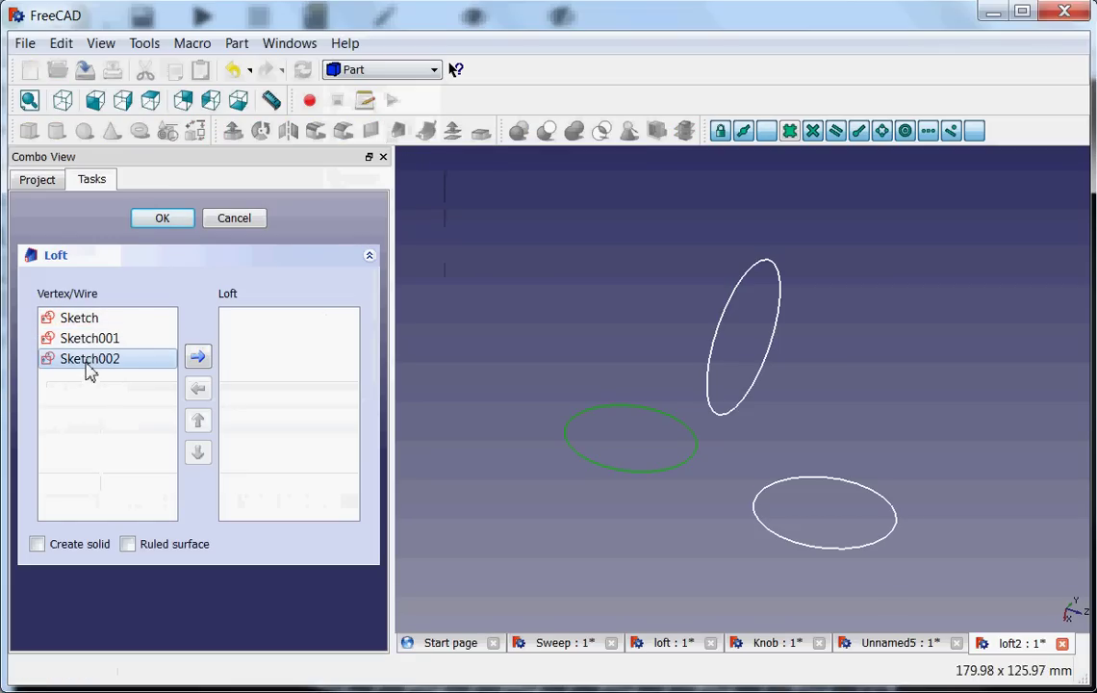
click(198, 358)
click(94, 324)
click(199, 358)
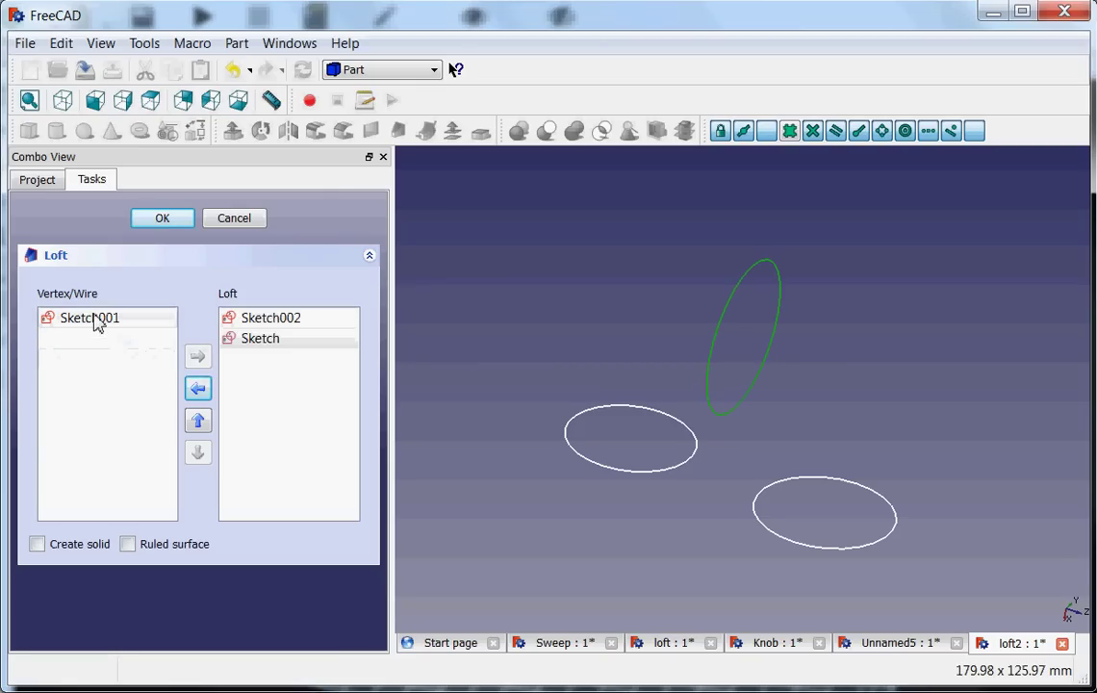
click(95, 323)
click(200, 360)
click(39, 546)
click(162, 219)
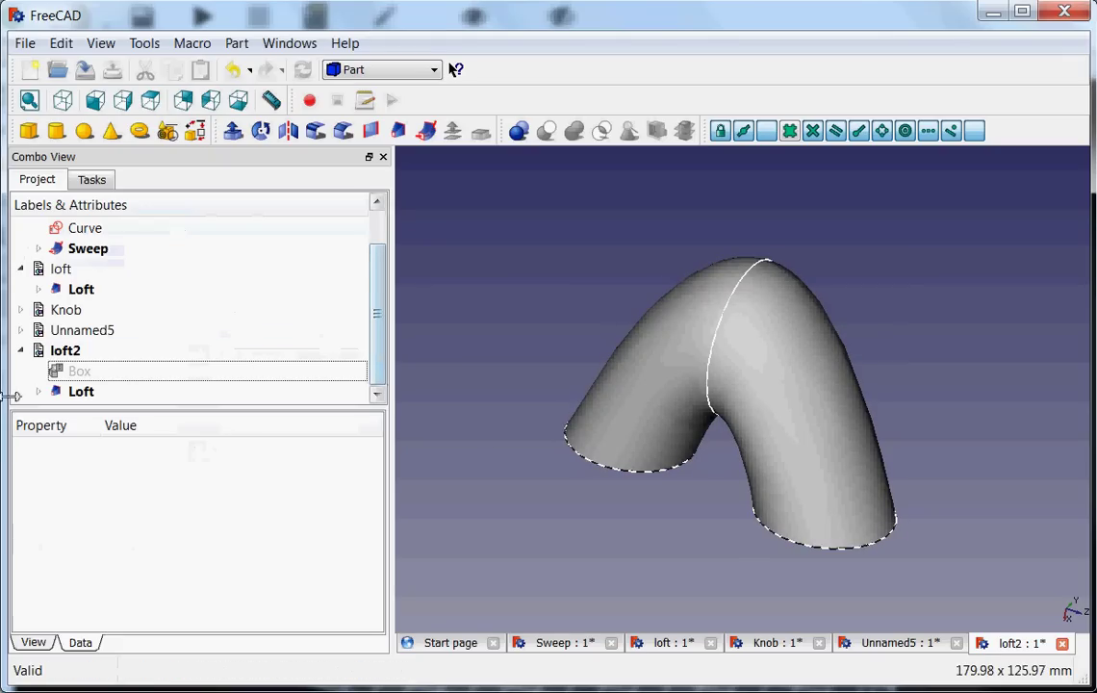
- Show the hidden Box in loft2 and create the boolean intersection of the Box and the Loft
click(69, 373)
key(space)
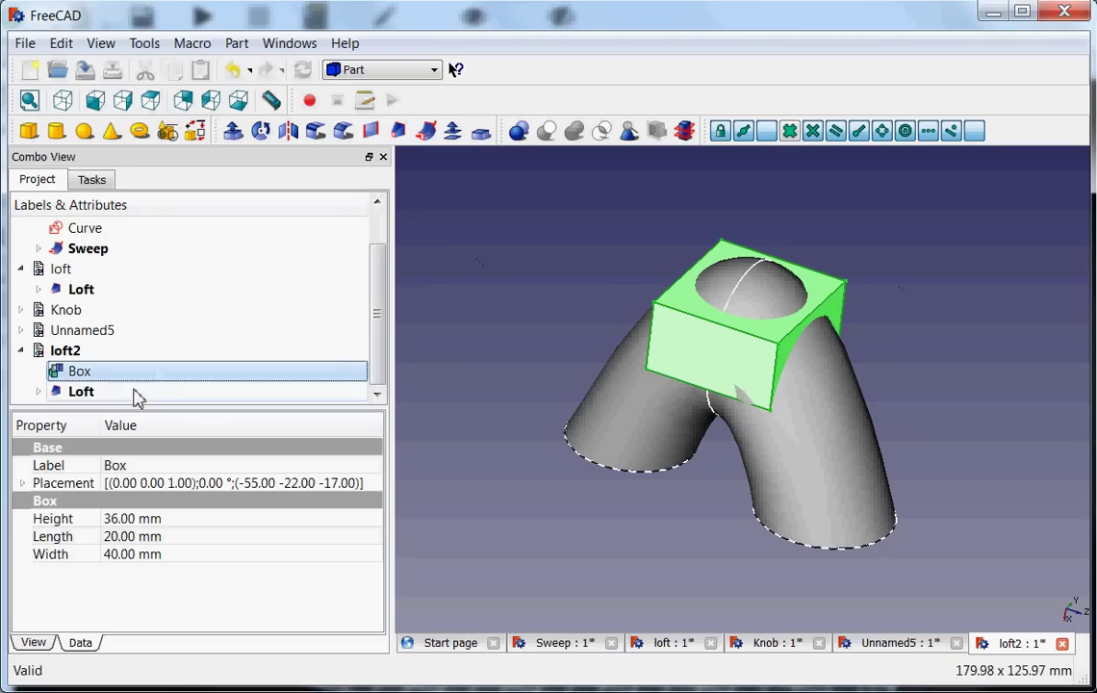
ctrl+click(89, 394)
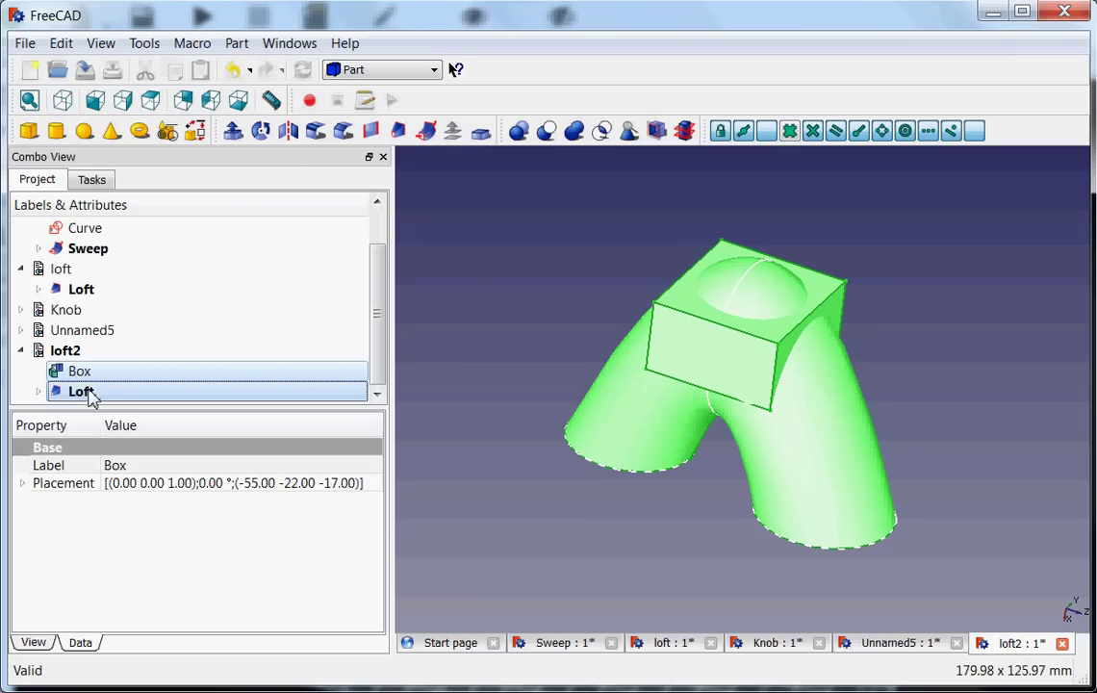
click(604, 132)
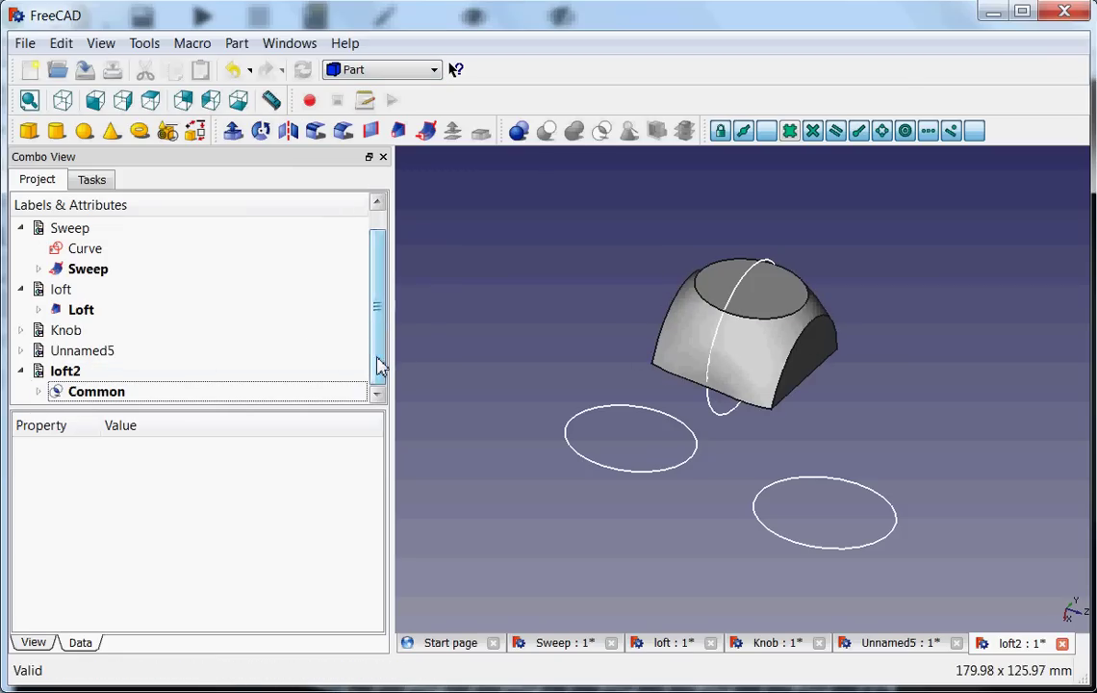
- Hide the loft's three source sketches nested under the intersection object, and collapse the loft2 tree
click(38, 391)
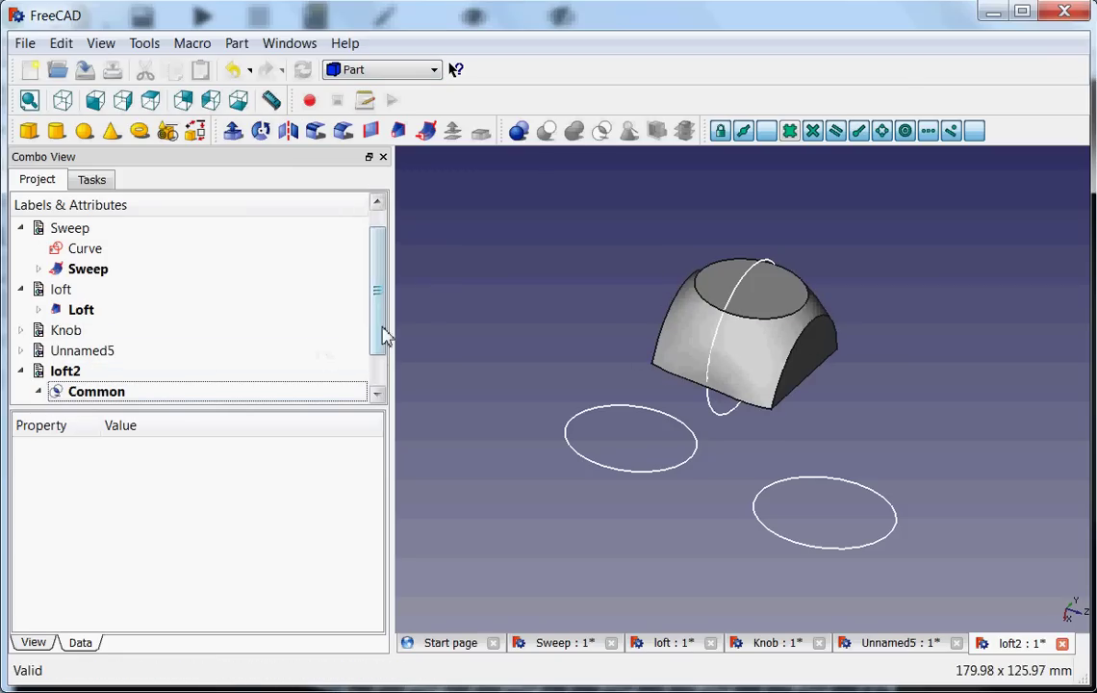
scroll(381, 366, down, 1)
click(56, 392)
scroll(379, 358, down, 2)
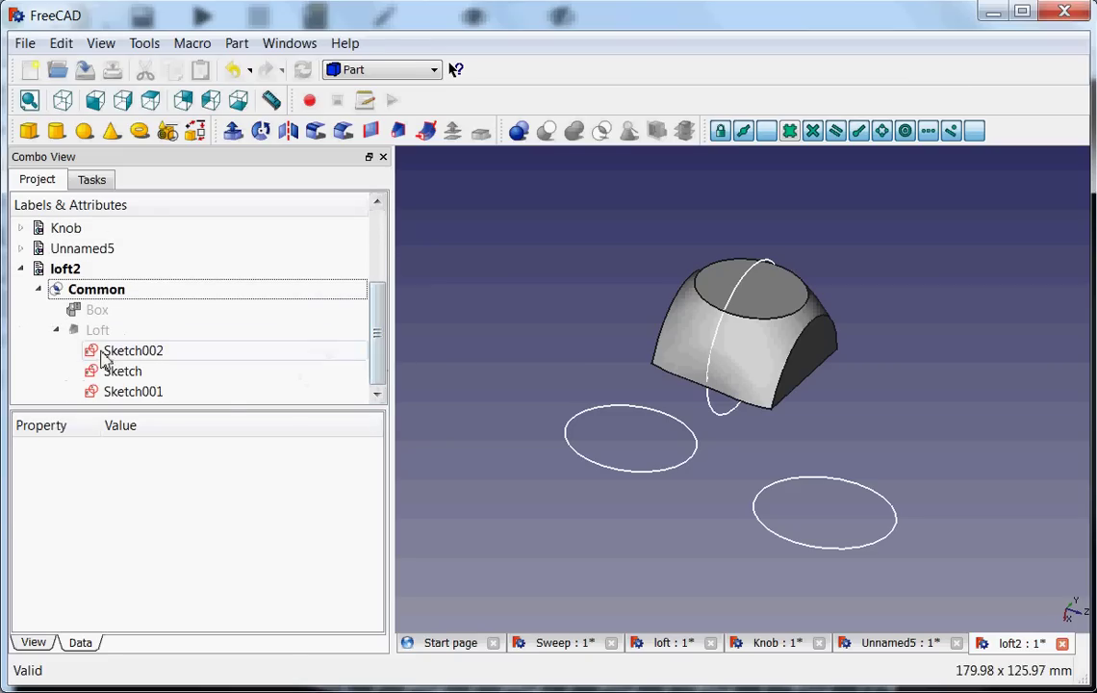
click(125, 354)
key(space)
key(Down)
key(space)
key(Down)
key(space)
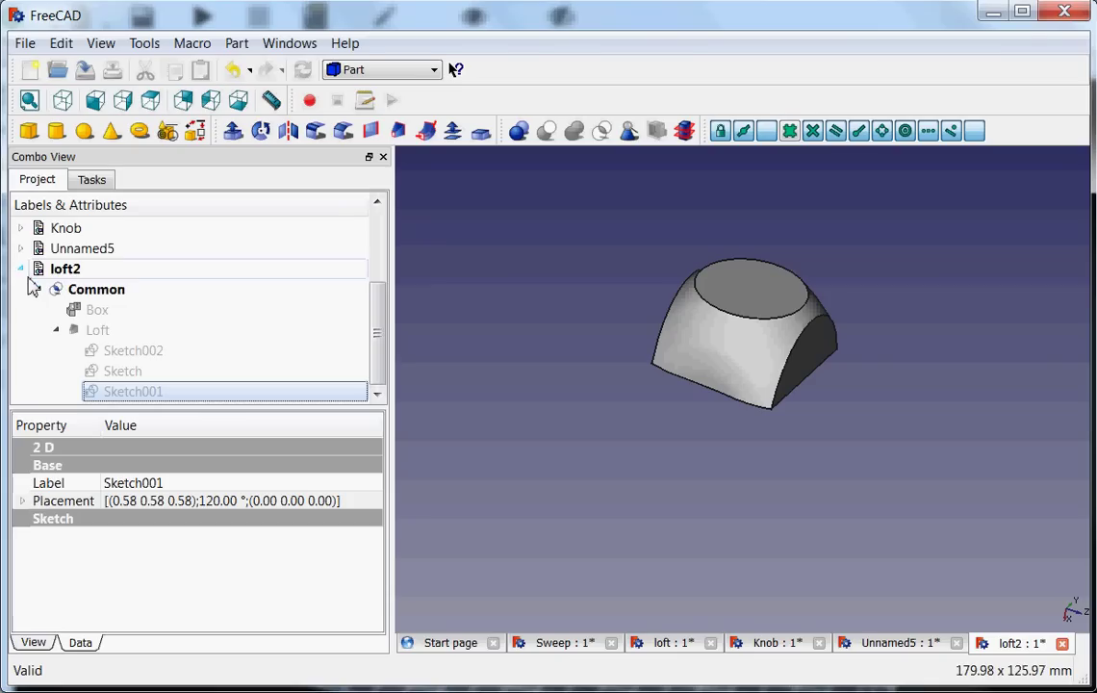
click(20, 269)
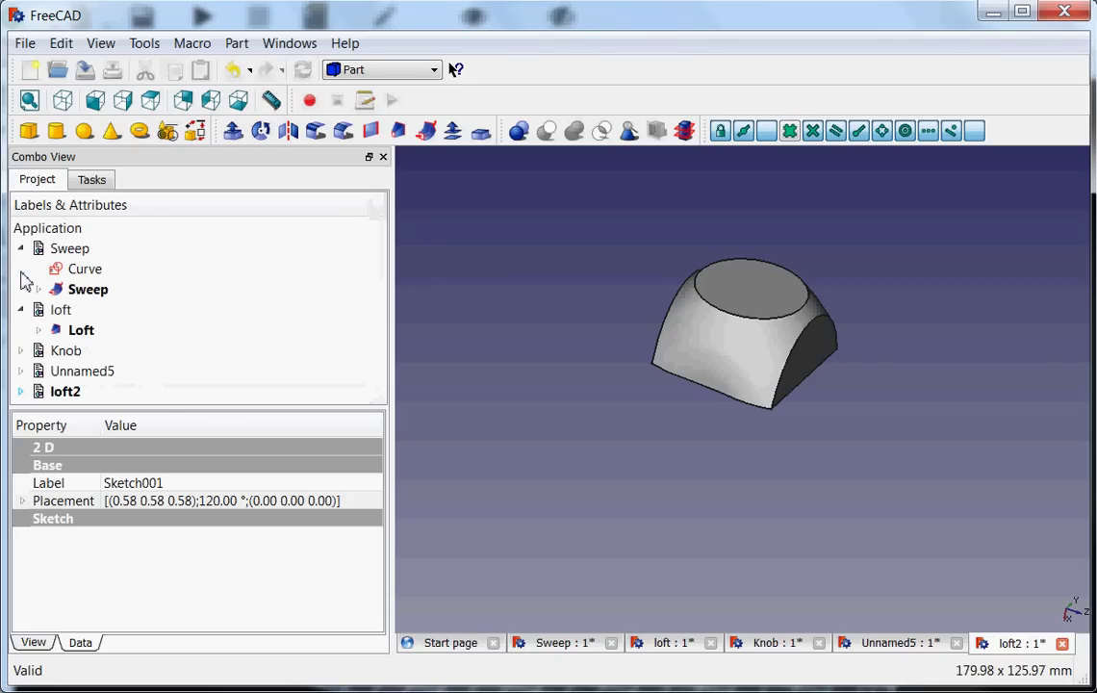